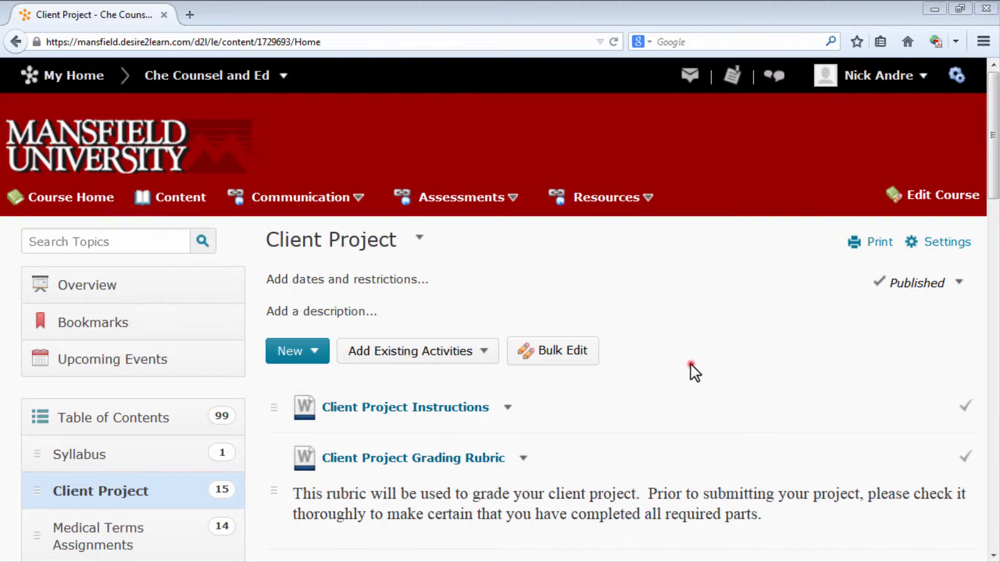
Open the Lifestyle Management Forms (digital) topic in the Client Project module
scroll(691, 365, down, 10)
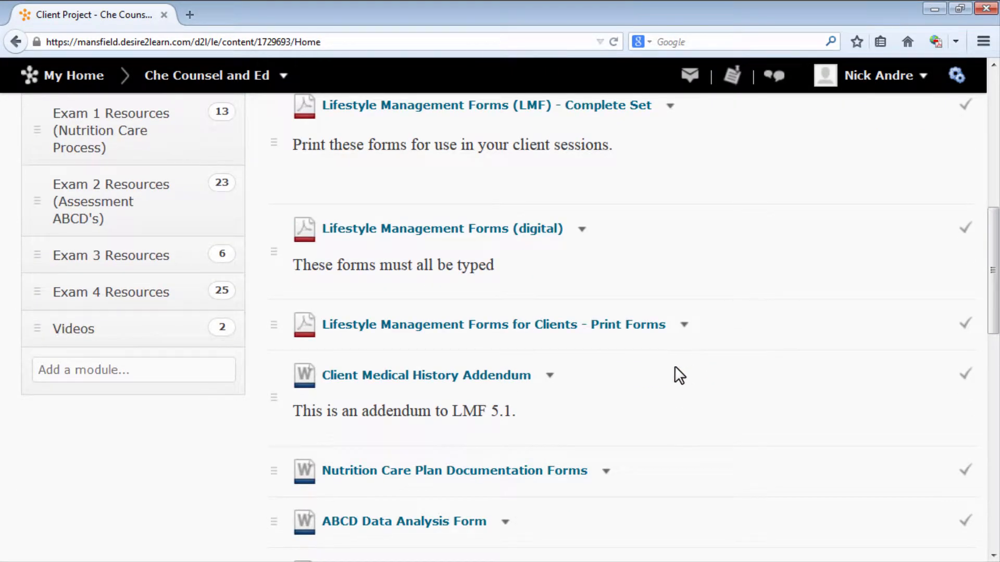
click(458, 235)
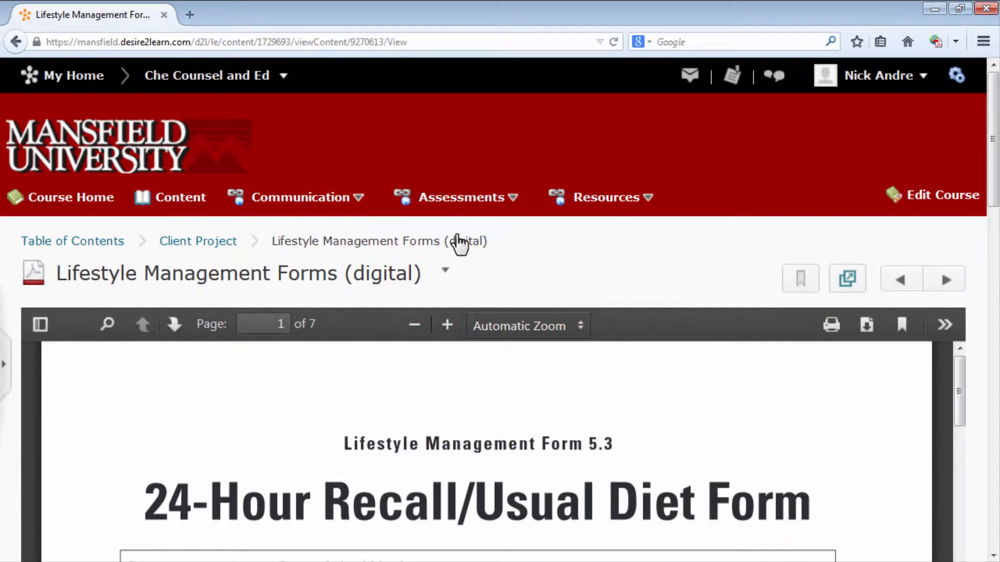
Try to fill in the Food and Drink Consumed rows of the 24-Hour Recall form in the browser's PDF preview
scroll(861, 315, down, 5)
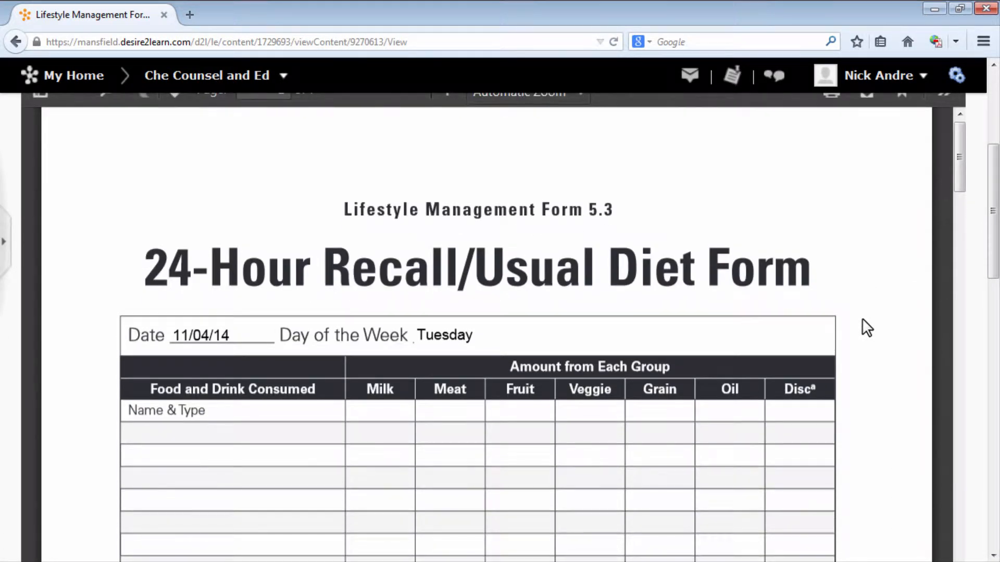
click(267, 431)
click(283, 455)
click(301, 478)
scroll(300, 480, up, 1)
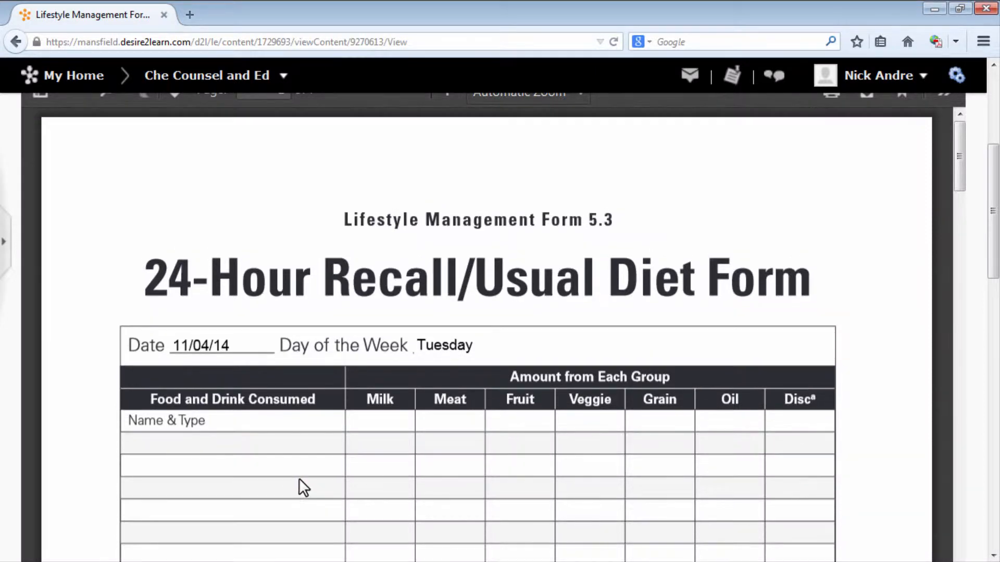
scroll(977, 301, up, 5)
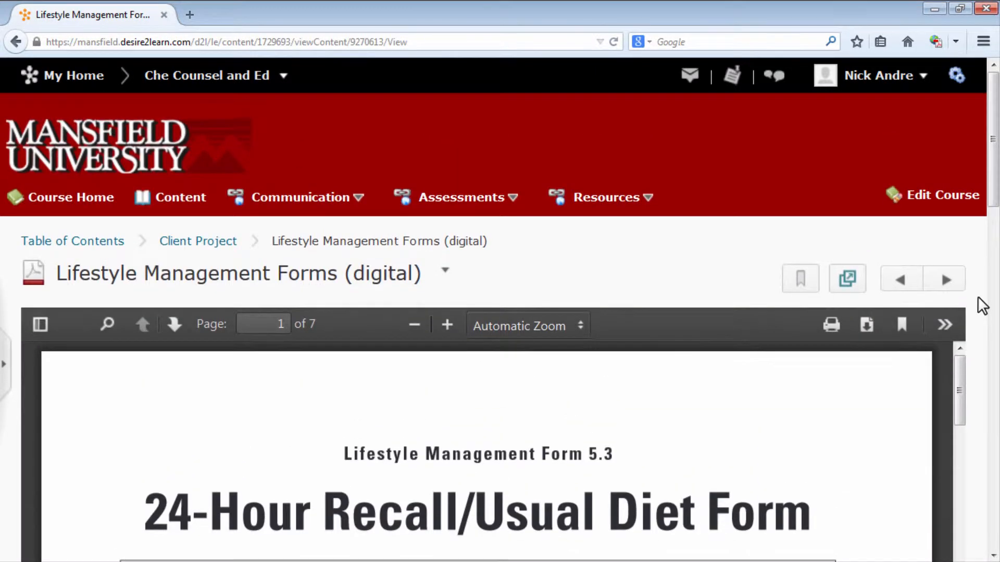
Download Lifestyle Management Forms.pdf and choose to open it with Adobe Reader
click(864, 326)
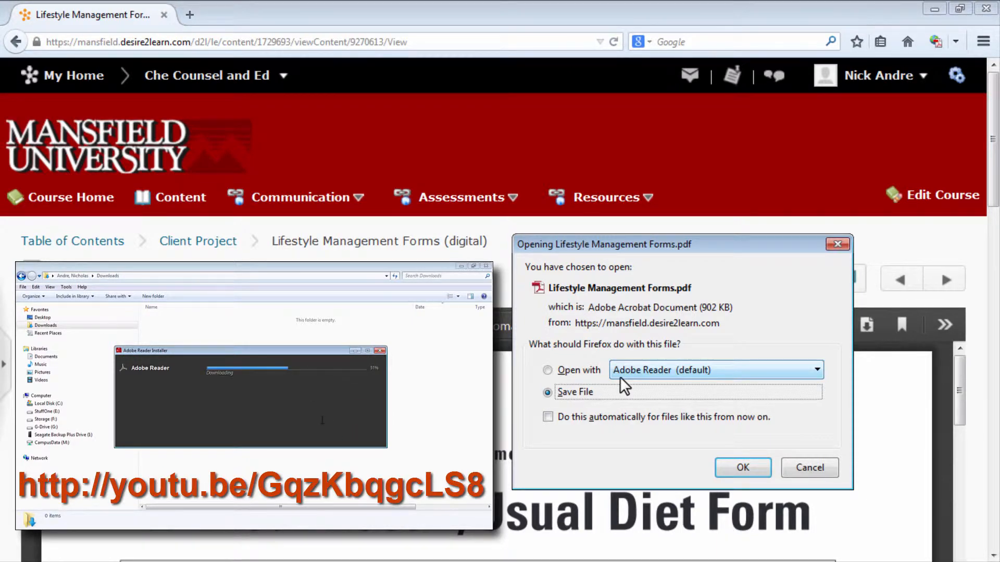
click(546, 370)
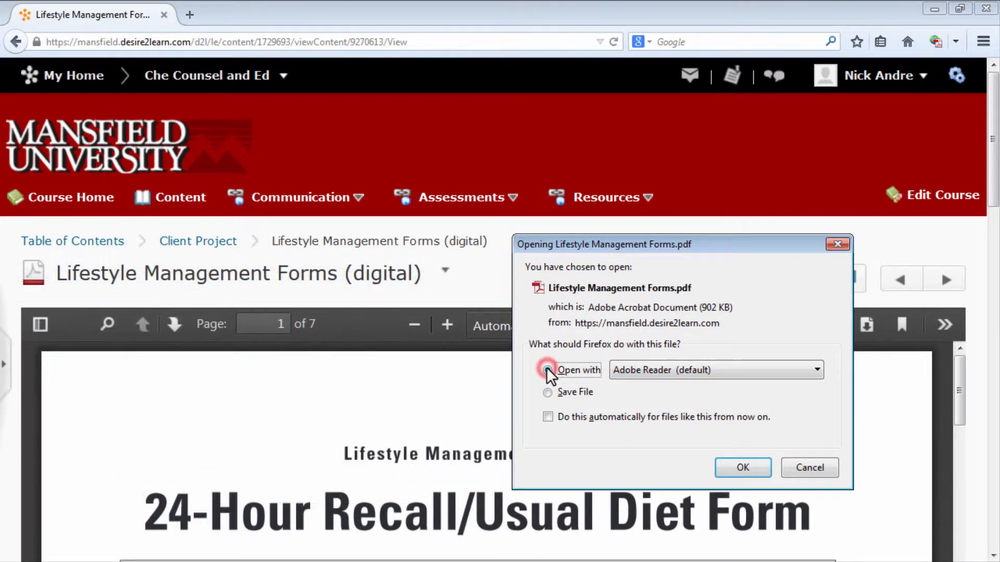
click(742, 467)
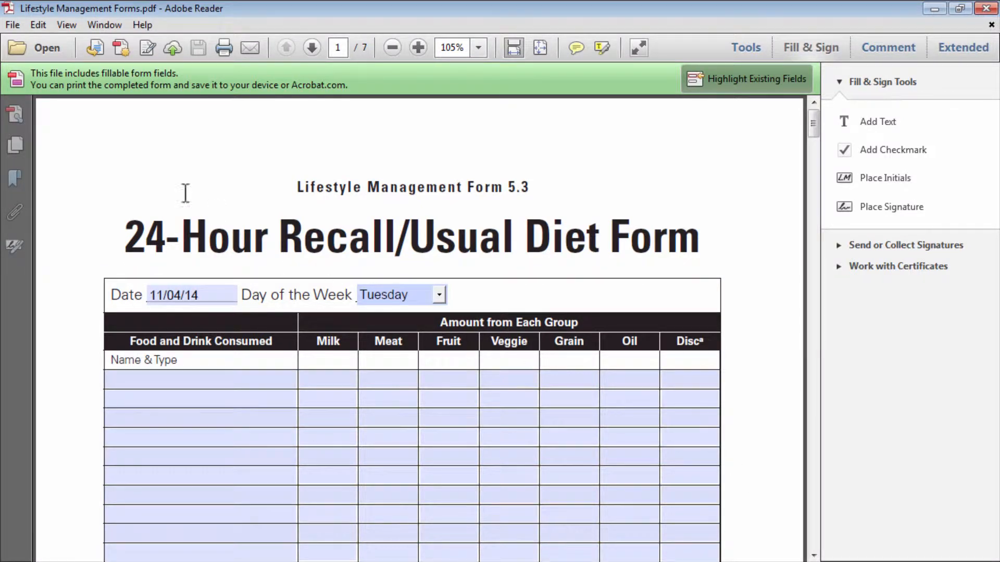
Save a copy as Lifestyle Management Forms.pdf in a new folder named C ED in the Documents library
click(12, 24)
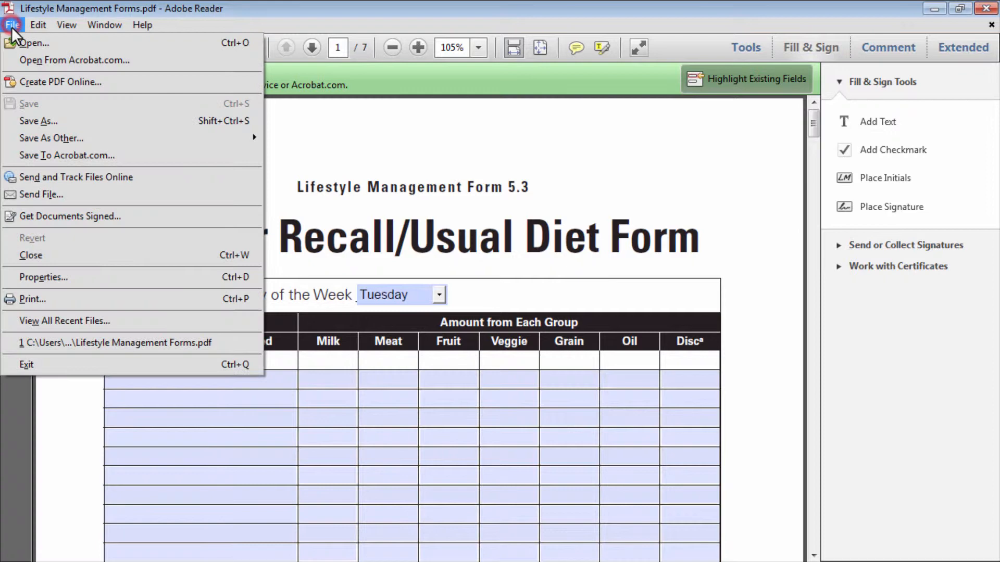
click(37, 118)
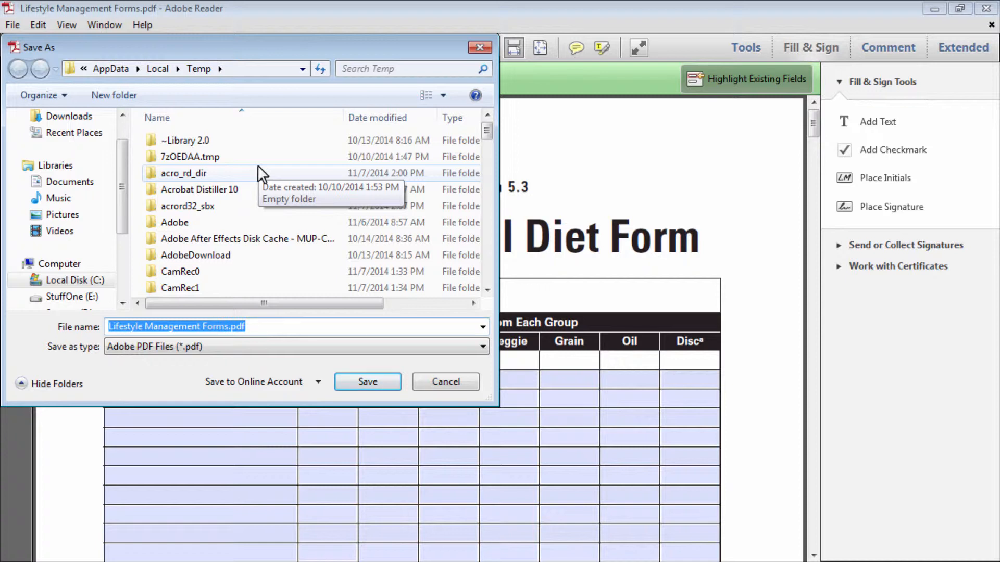
click(78, 190)
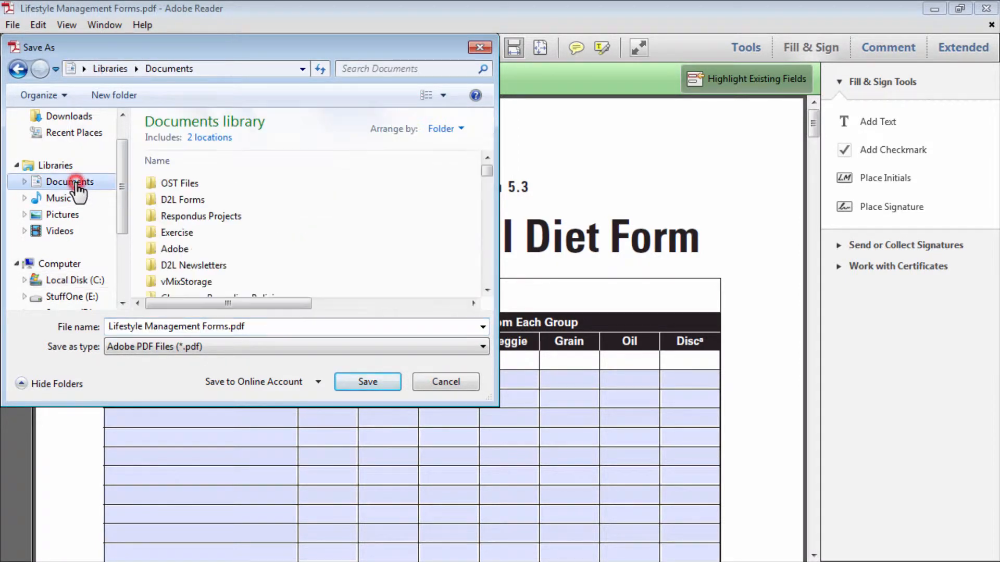
click(135, 94)
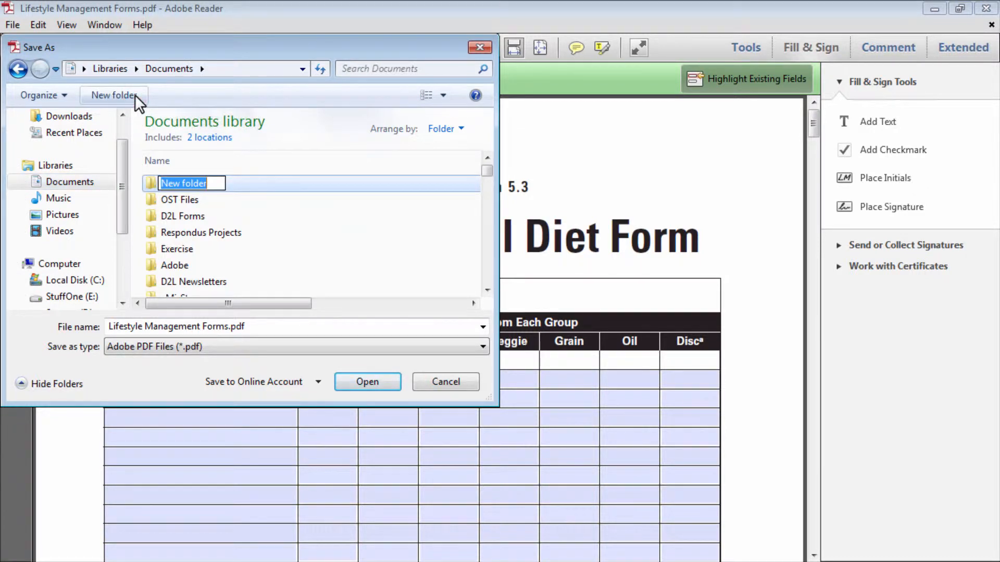
text(C)
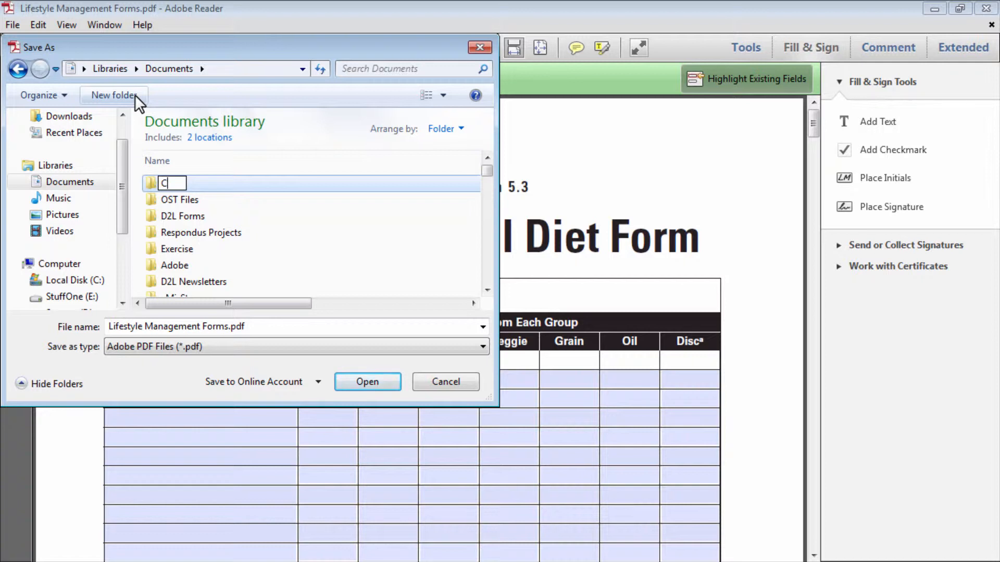
text( ED)
key(Return)
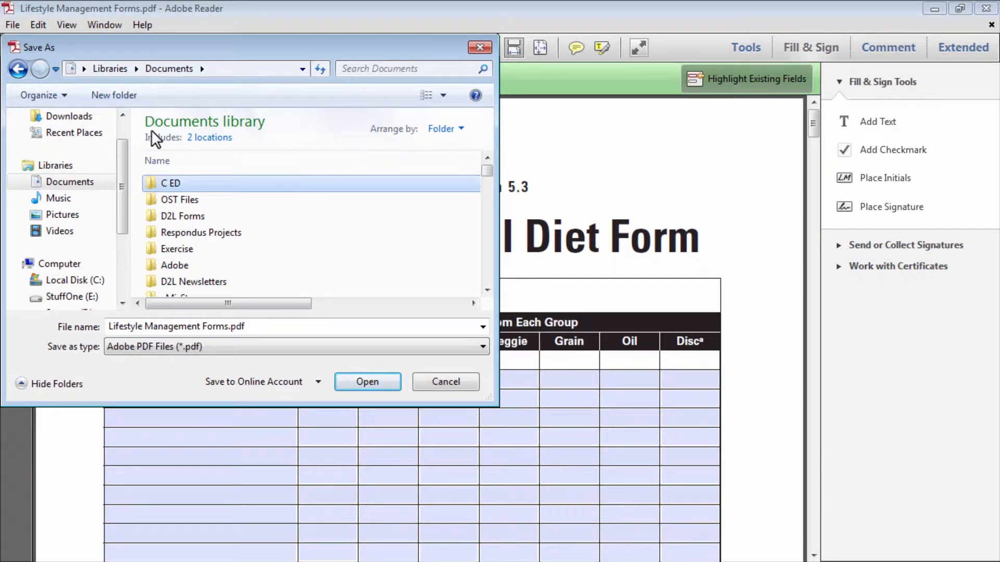
double_click(152, 182)
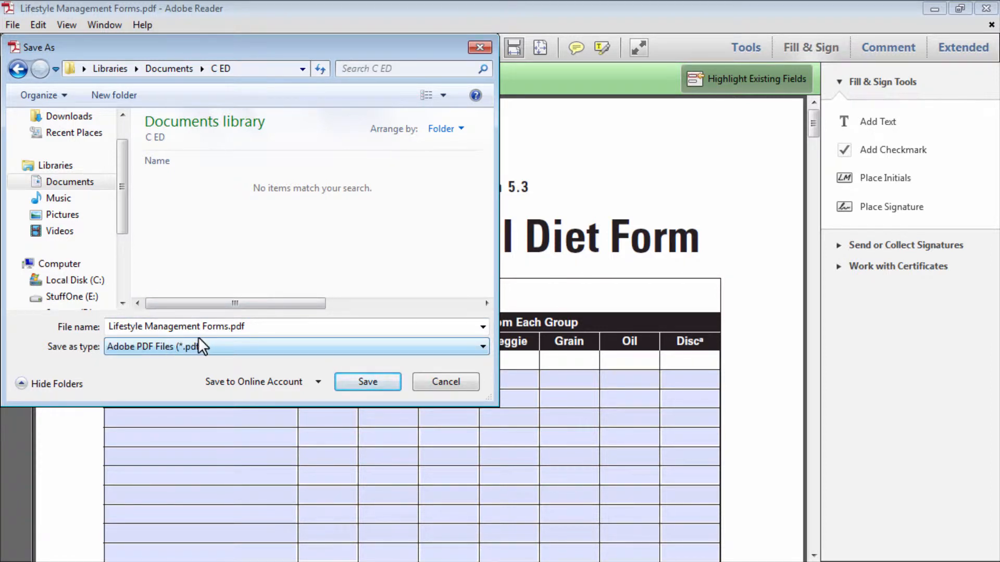
click(372, 381)
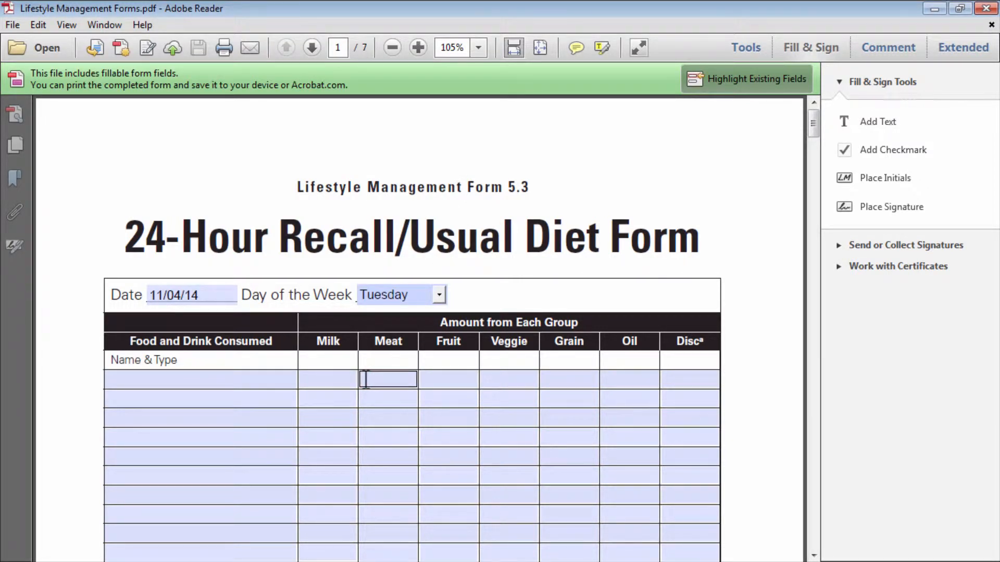
Set the 24-Hour Recall form's date to 11/07/14 and its day of the week to Friday
click(353, 378)
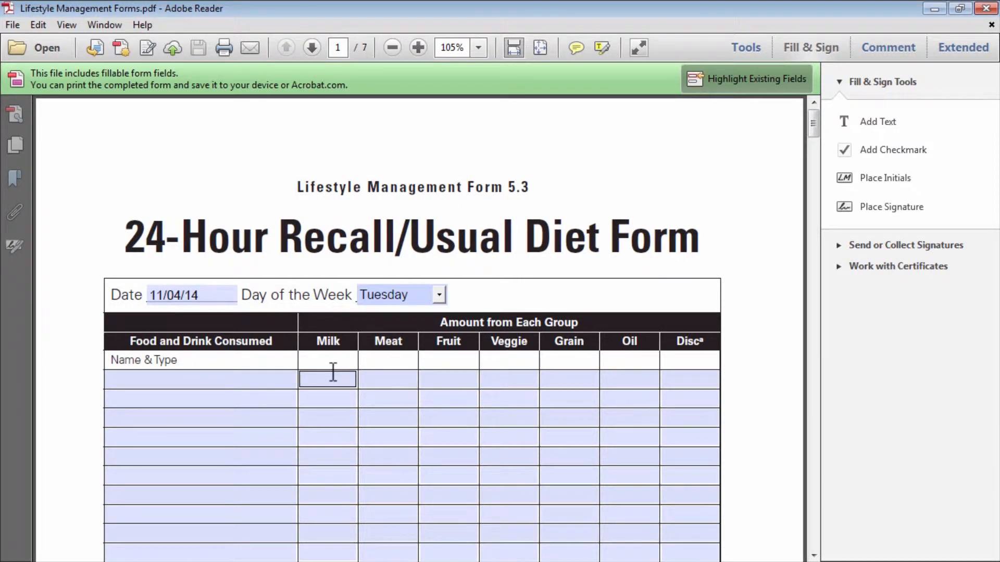
click(177, 296)
key(BackSpace)
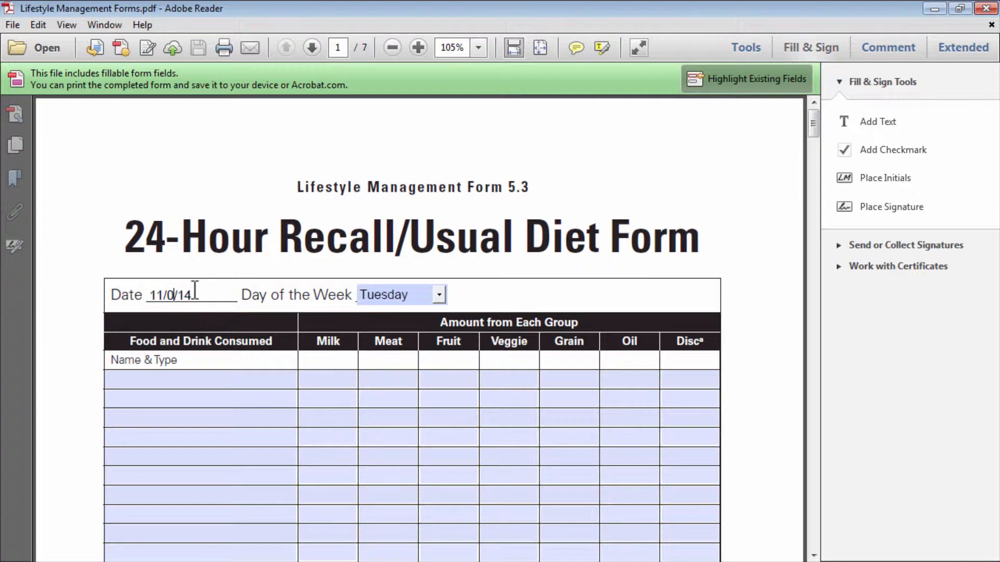
text(7)
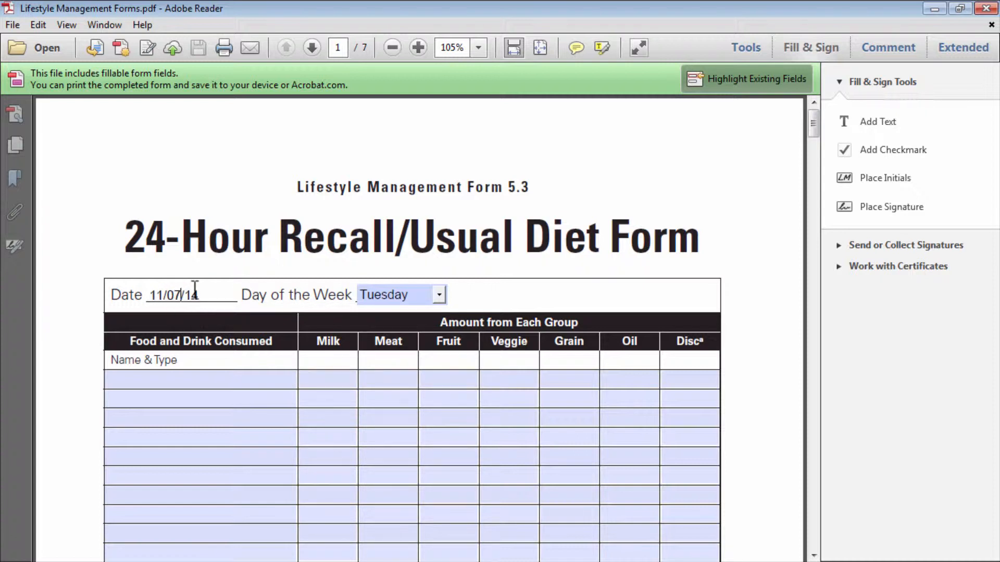
click(438, 294)
click(399, 380)
Fill the first food row with Protein Smoothie, entering 1 for Milk, 1 for Meat and 2 for Fruit
click(252, 379)
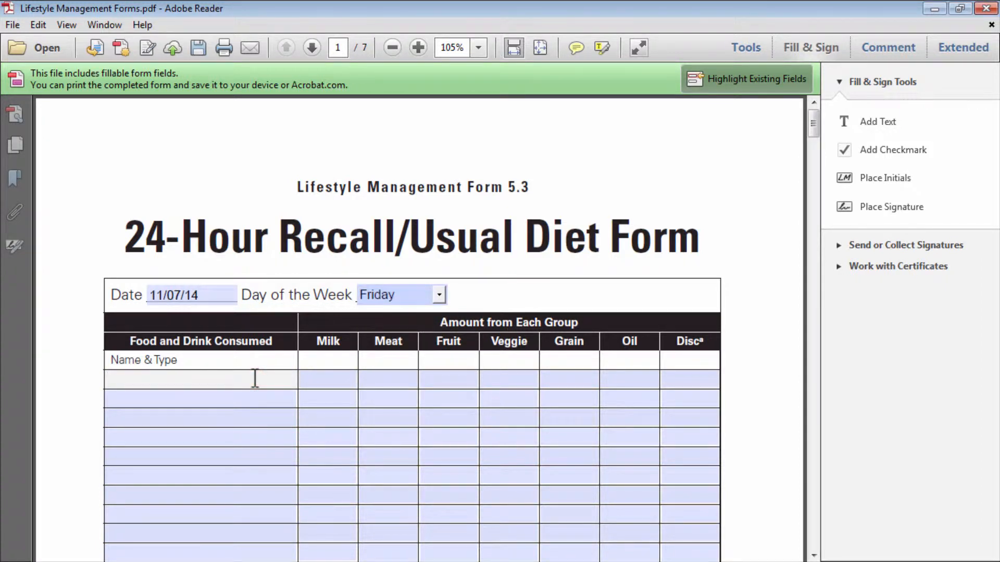
text(Protein Smoothie)
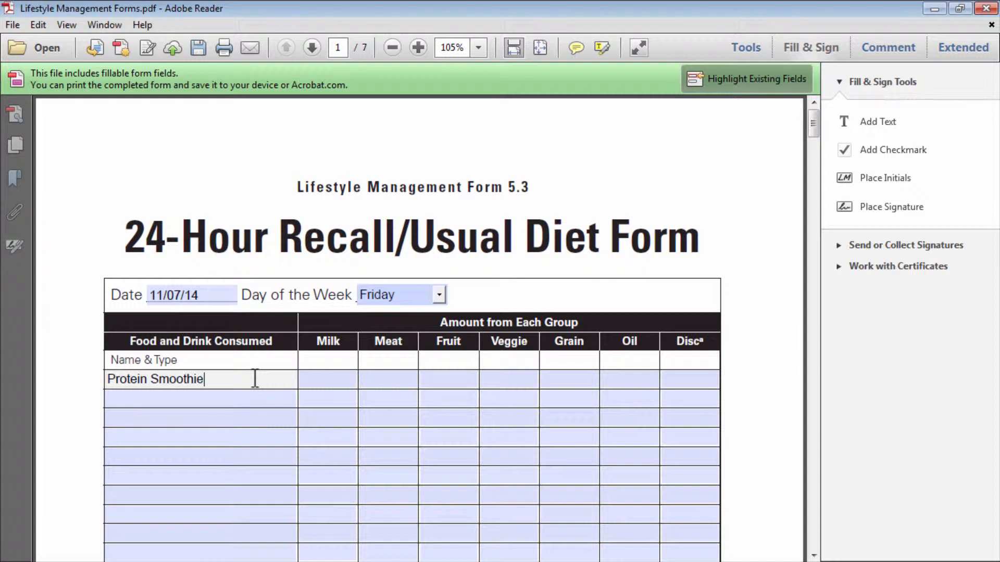
click(335, 379)
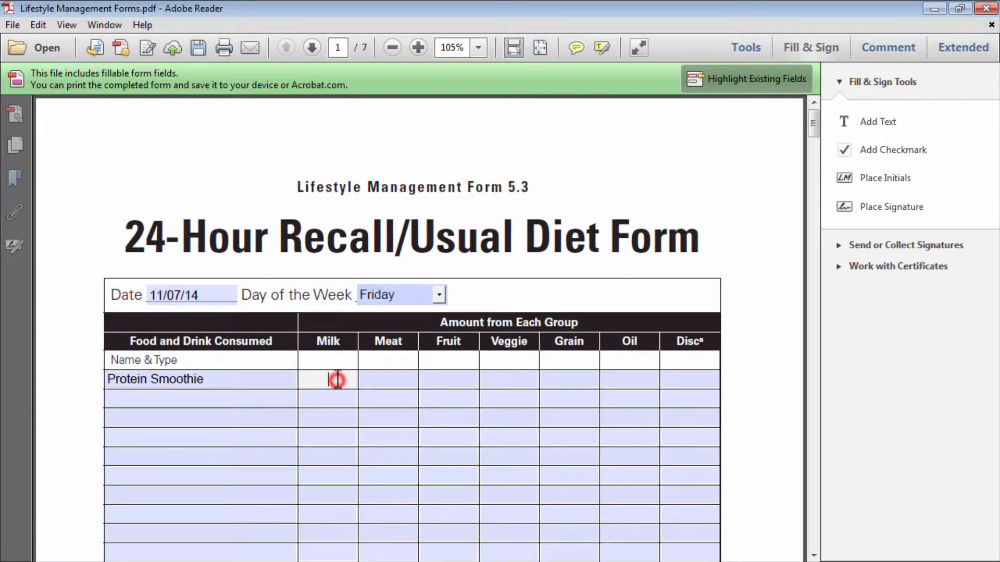
text(1)
key(Tab)
click(385, 390)
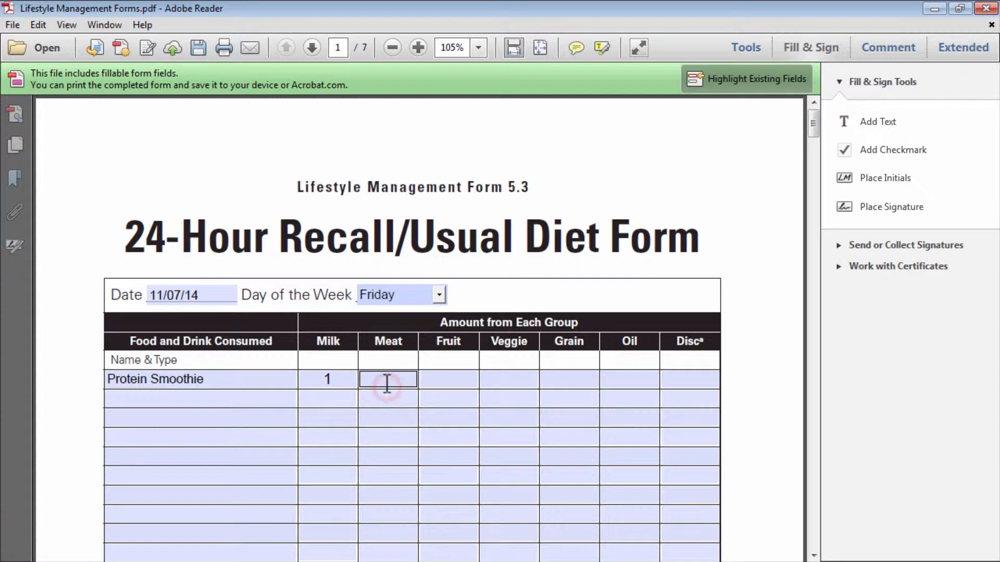
click(388, 383)
text(1)
key(Tab)
click(444, 382)
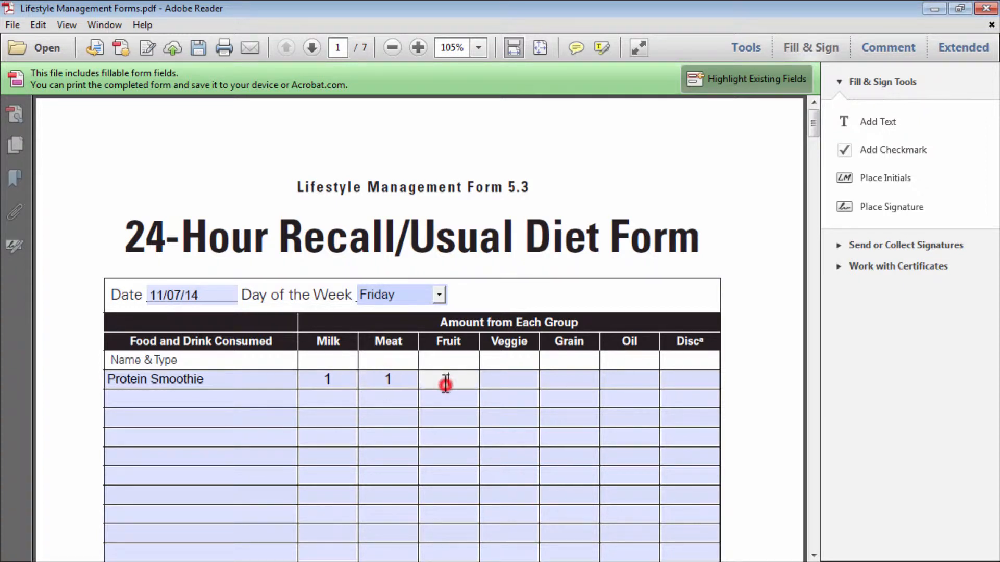
text(2)
key(Tab)
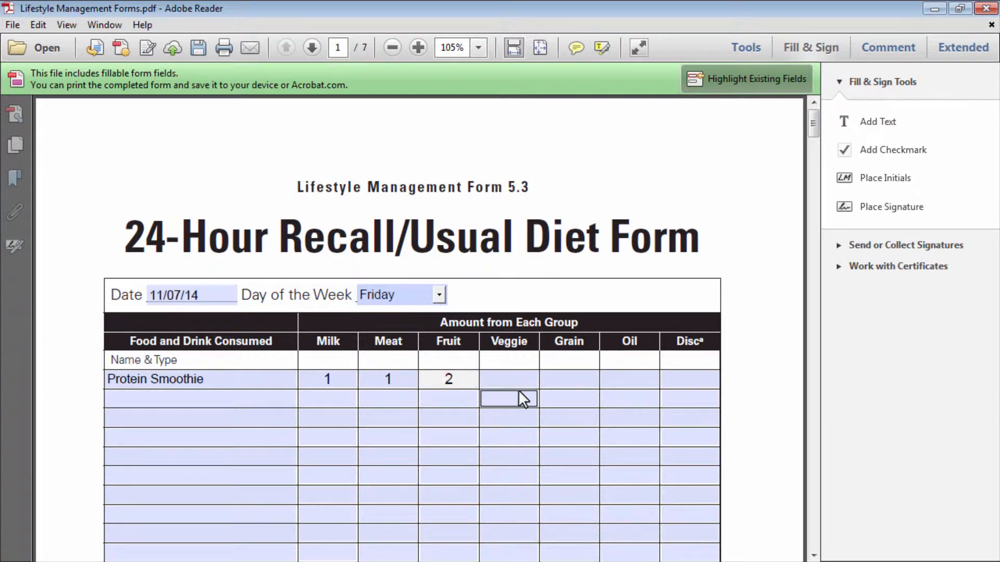
Fill the second food row with Egg Sandwich, entering 1 for Meat and 1 for Grain
click(206, 403)
text(Egg)
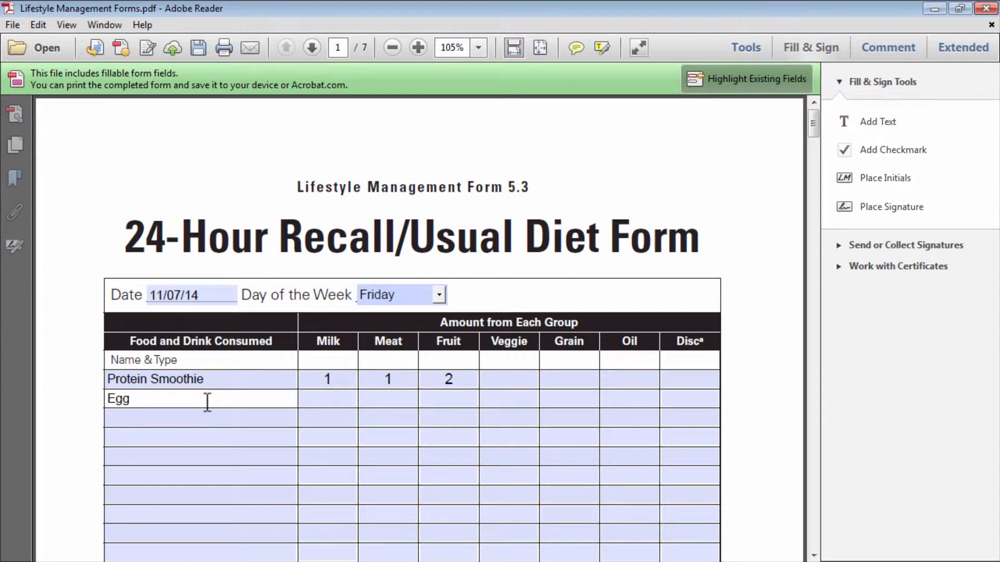
text( Sandwich)
click(390, 401)
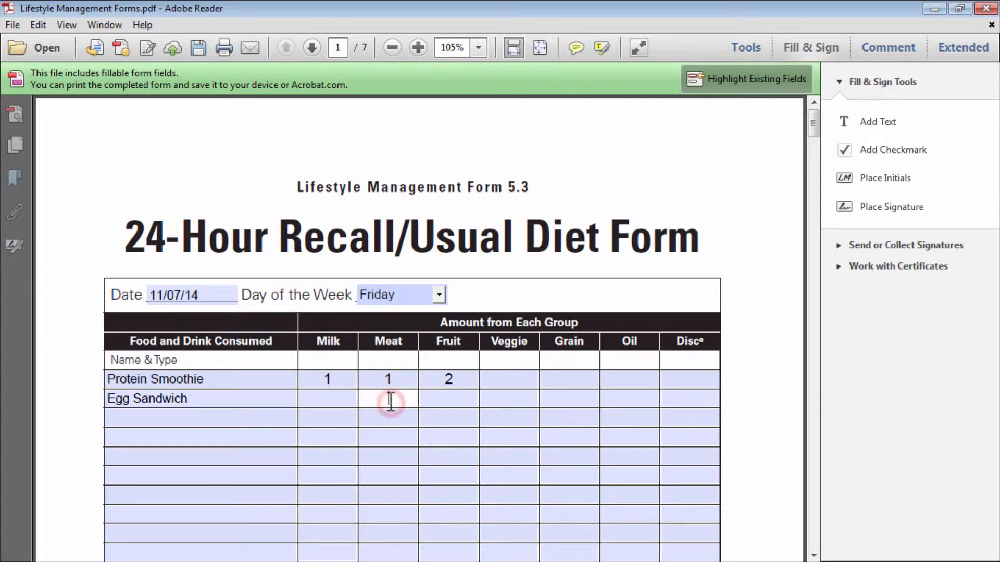
text(1)
click(584, 395)
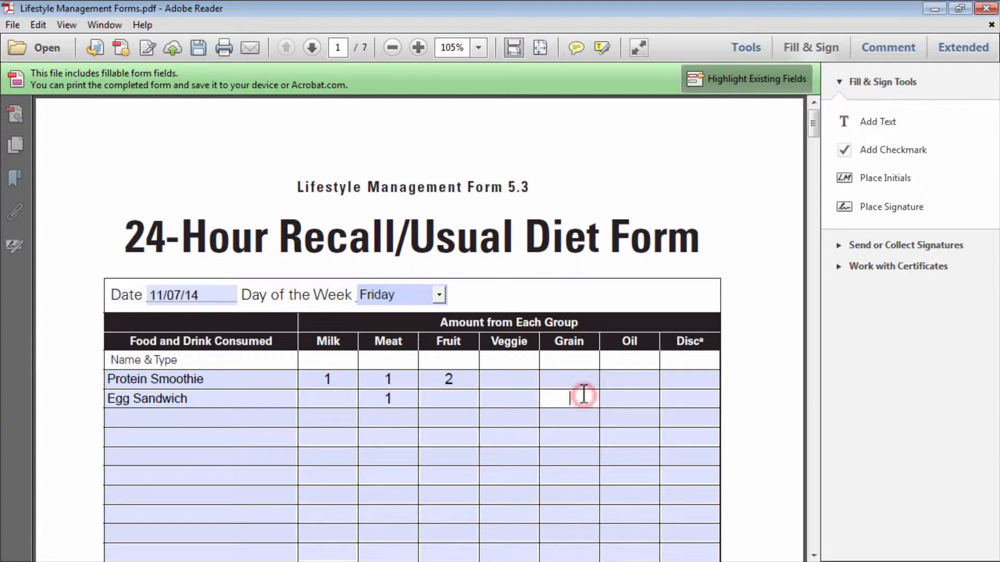
text(1)
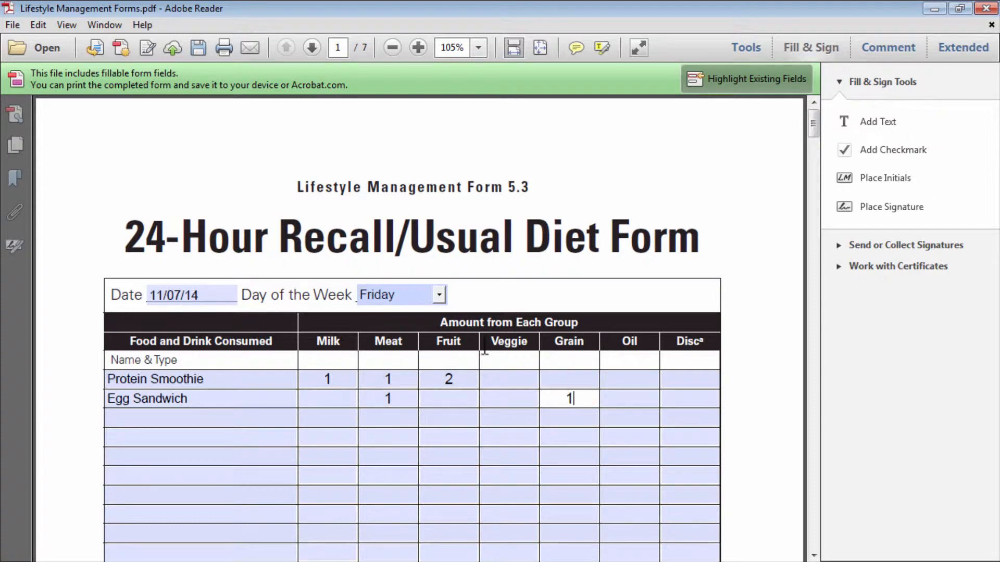
Set the Evaluation row below the totals to Low for Milk, Low for Meat and Adequate for Fruit
scroll(484, 345, down, 4)
scroll(483, 346, down, 7)
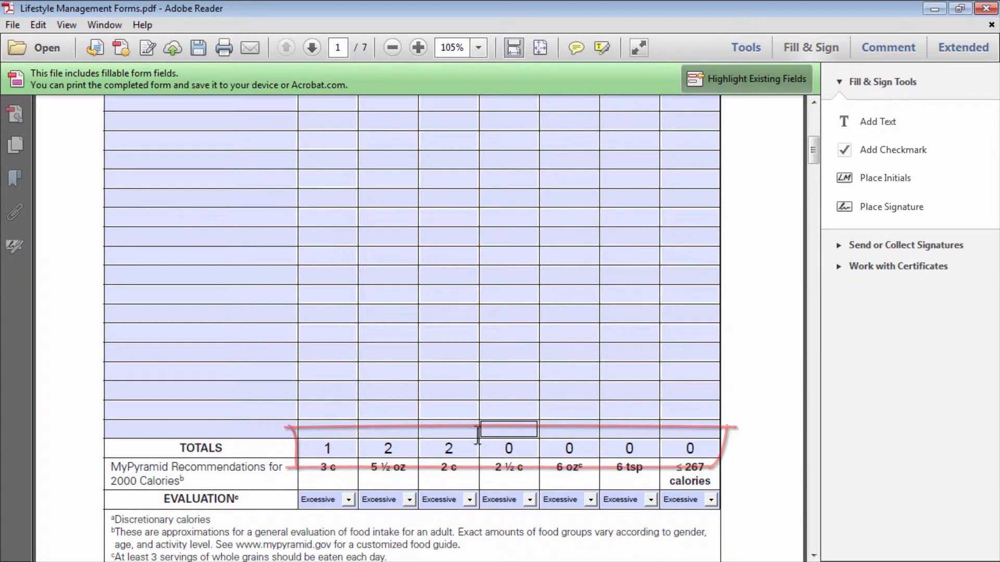
click(349, 498)
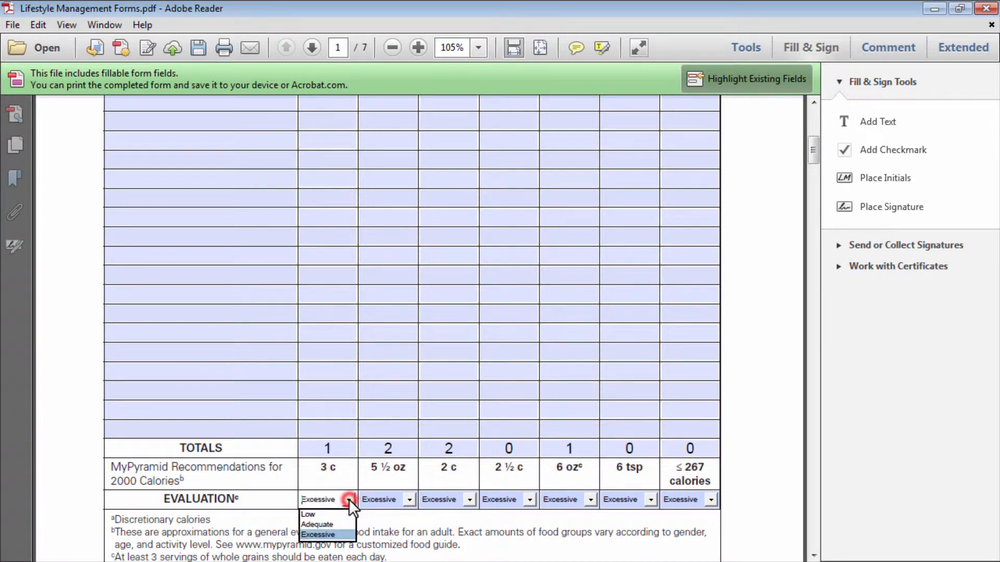
click(346, 517)
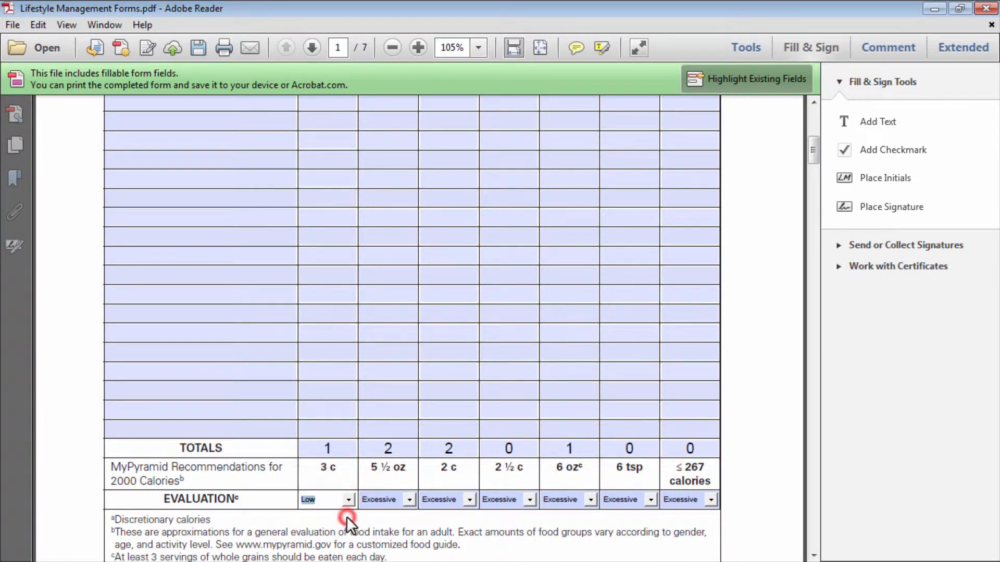
click(409, 501)
click(399, 513)
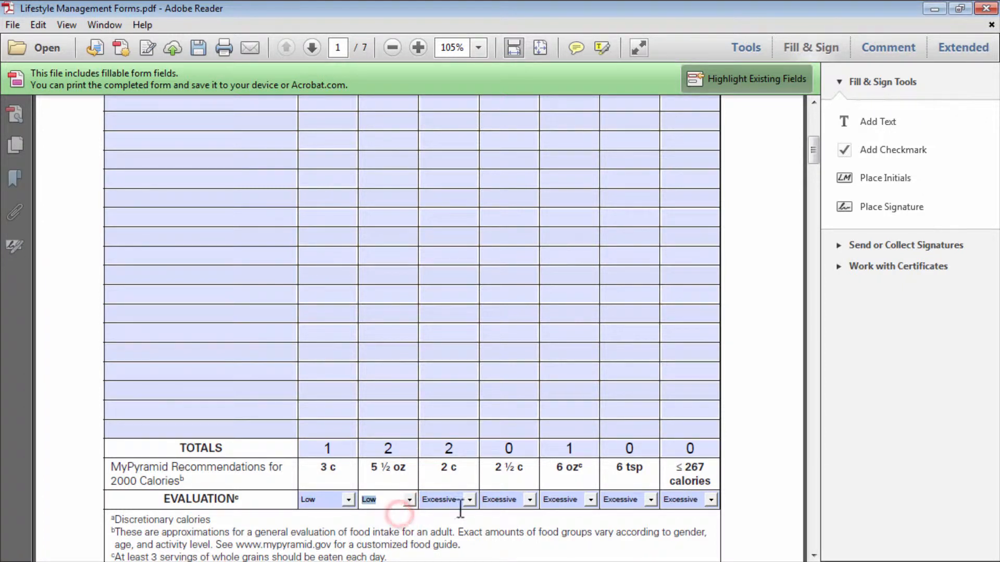
click(470, 499)
click(461, 522)
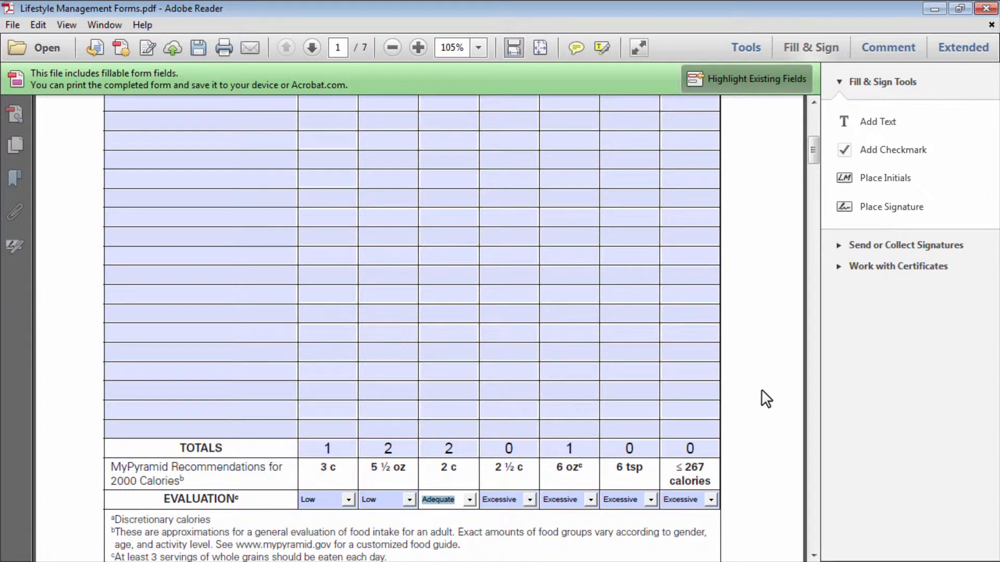
scroll(758, 376, down, 4)
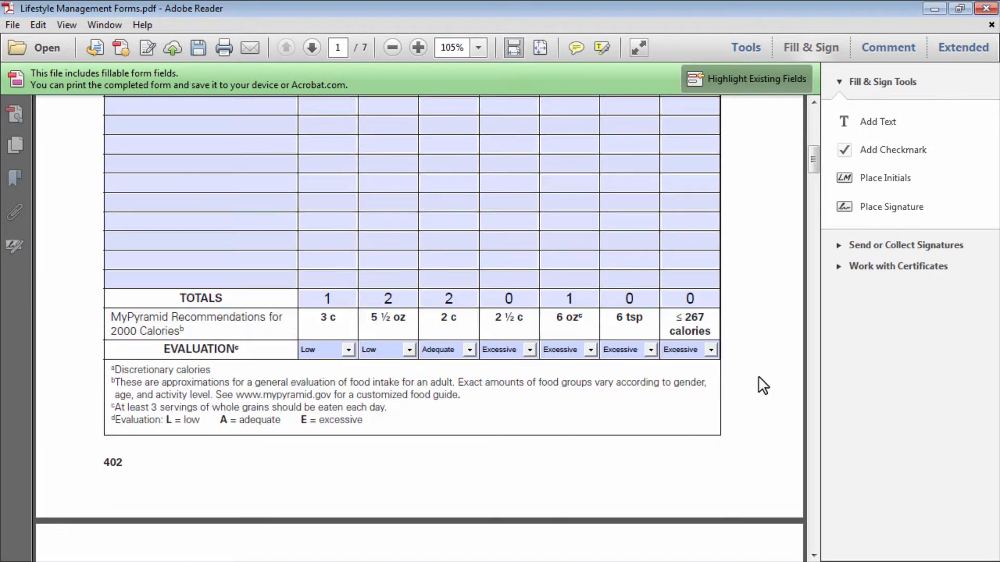
Fill in the Anthropometric Feedback Form with 160 for actual weight, 22 for Body Mass Index and 33 for waist circumference
scroll(759, 376, down, 10)
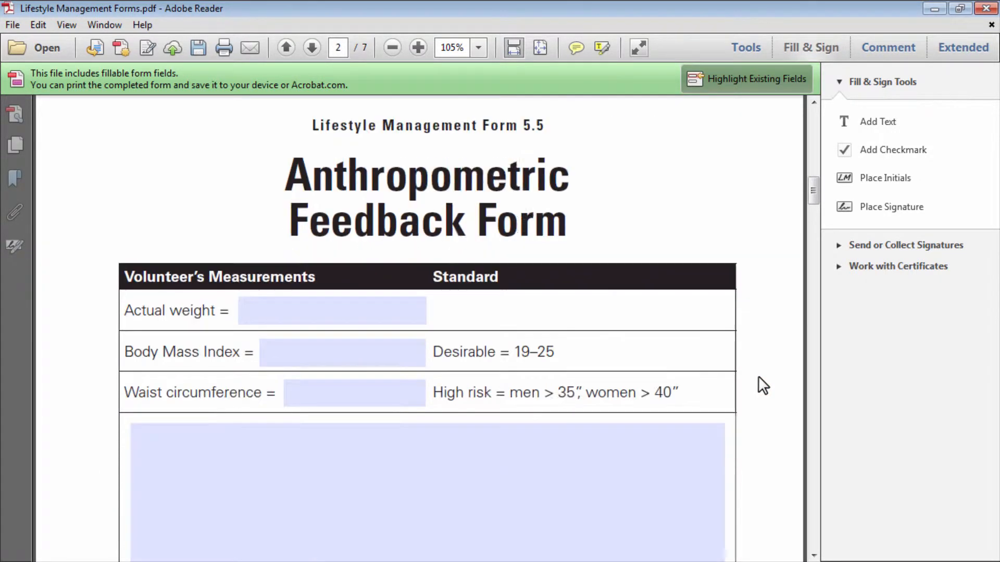
scroll(758, 376, down, 3)
scroll(759, 376, down, 1)
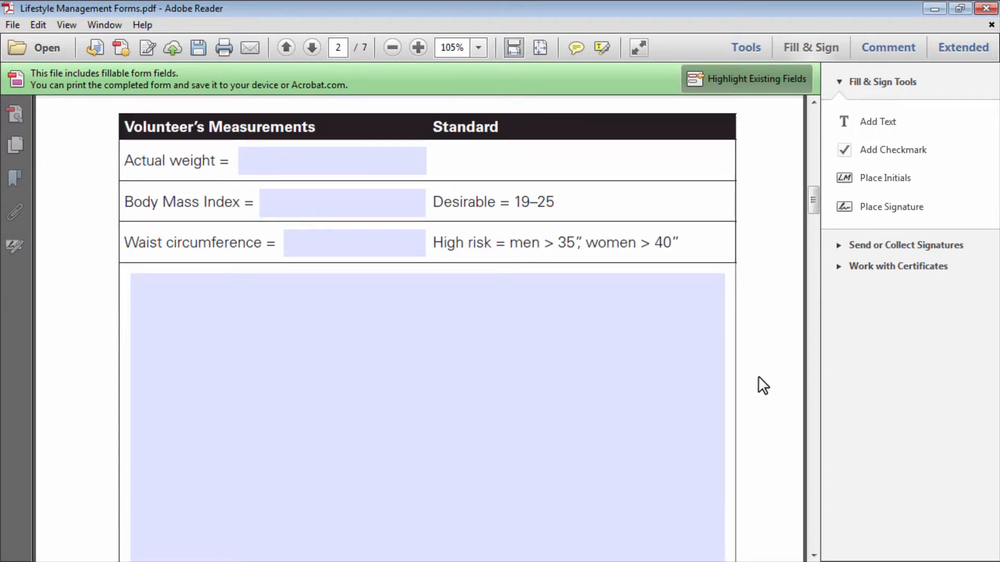
click(253, 160)
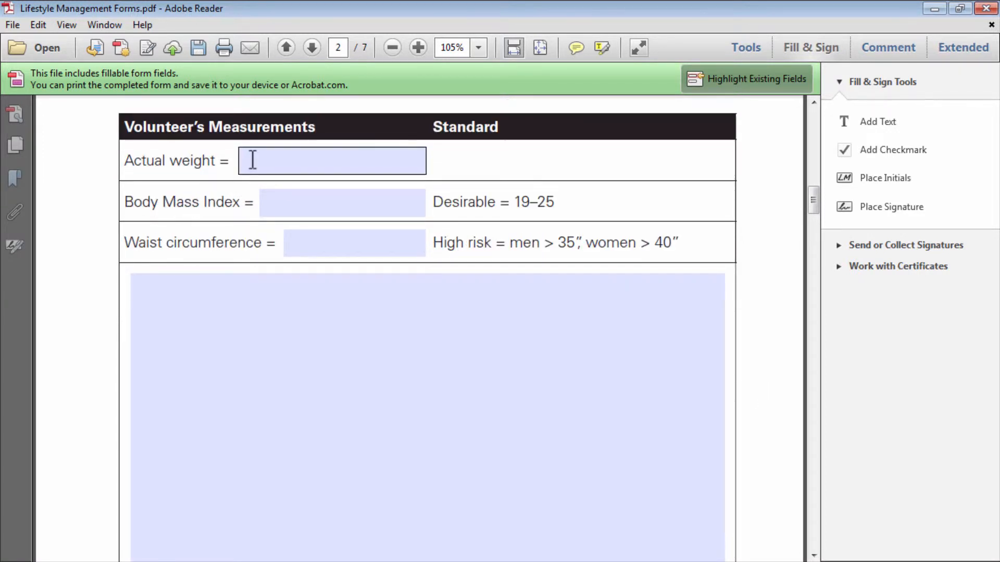
click(252, 160)
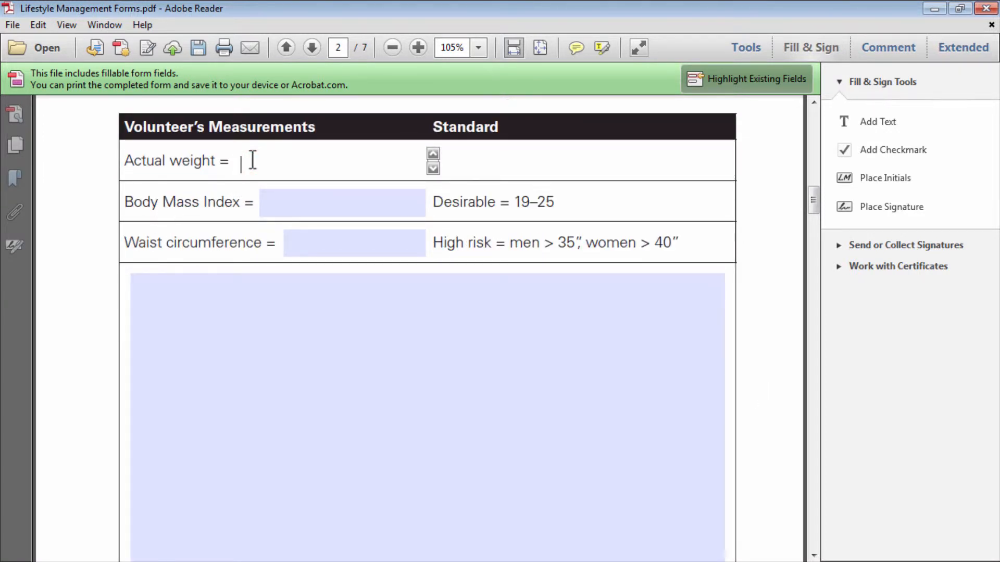
text(160)
click(286, 199)
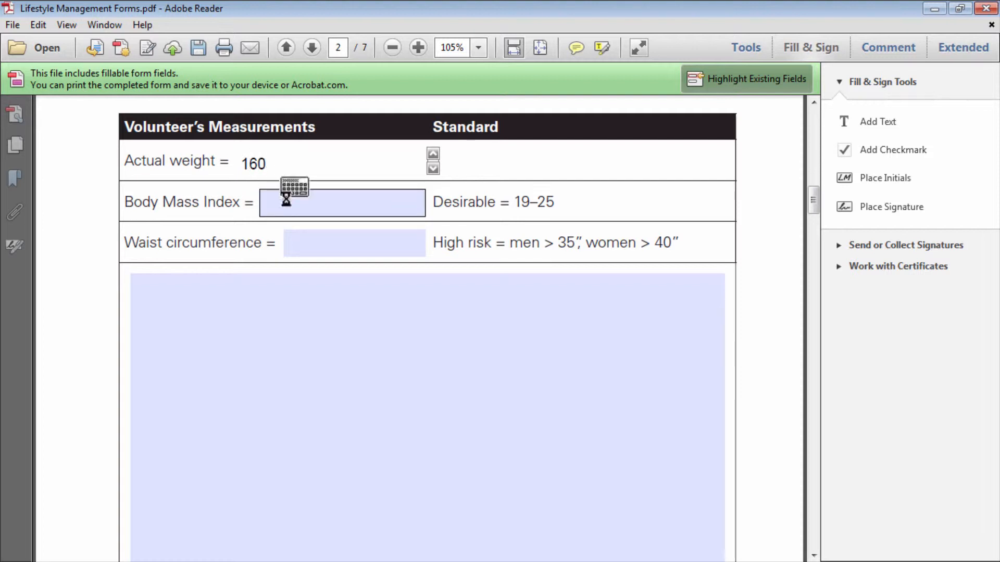
text(22)
click(312, 244)
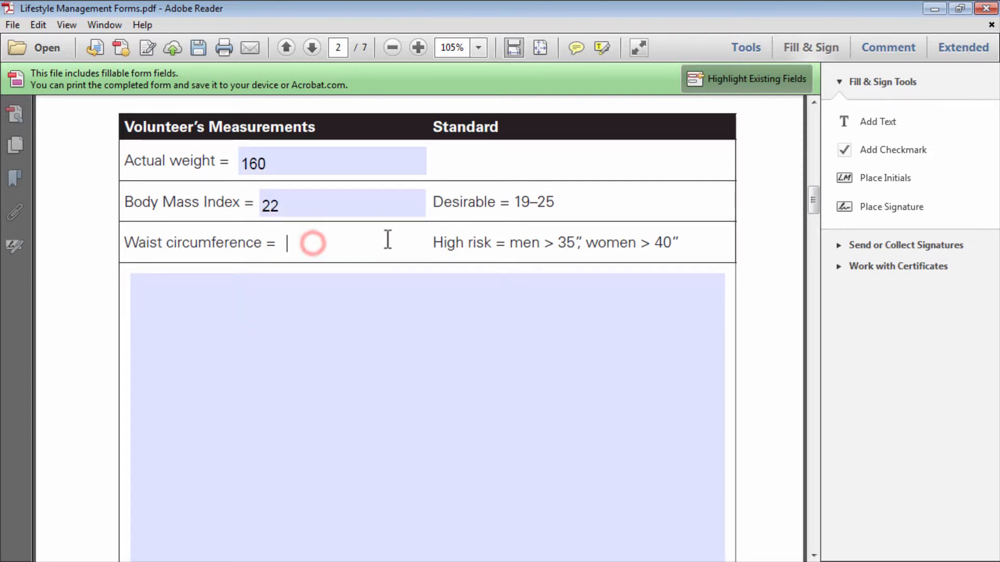
text(33)
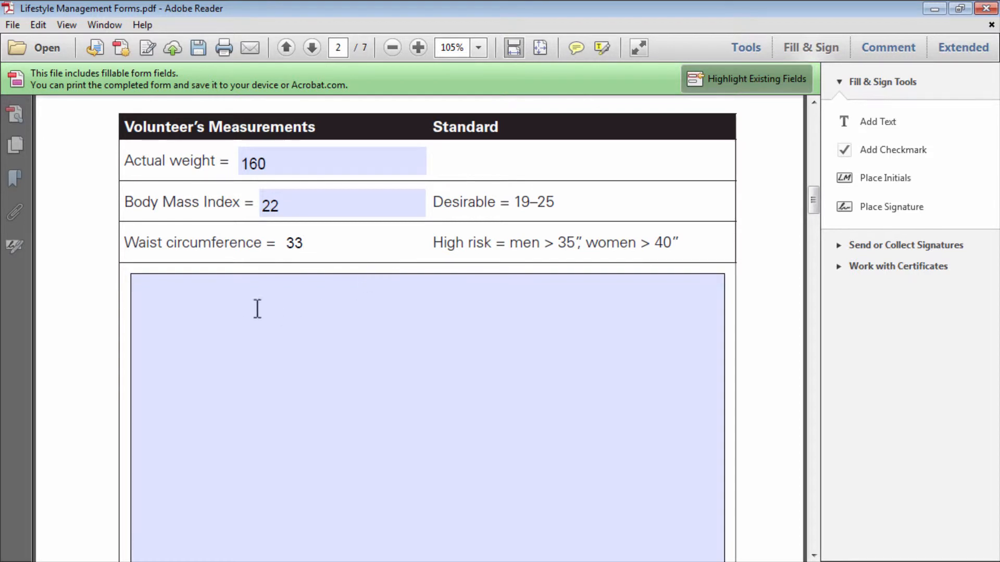
Enter NC in the list of client concerns under question 1 of the Client Concerns and Strengths Log
click(245, 304)
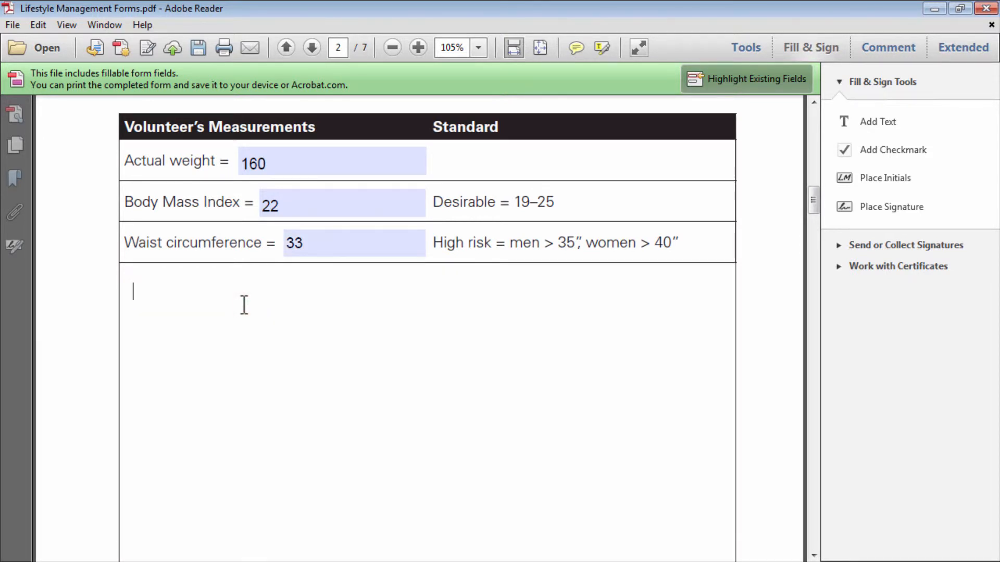
scroll(244, 305, down, 10)
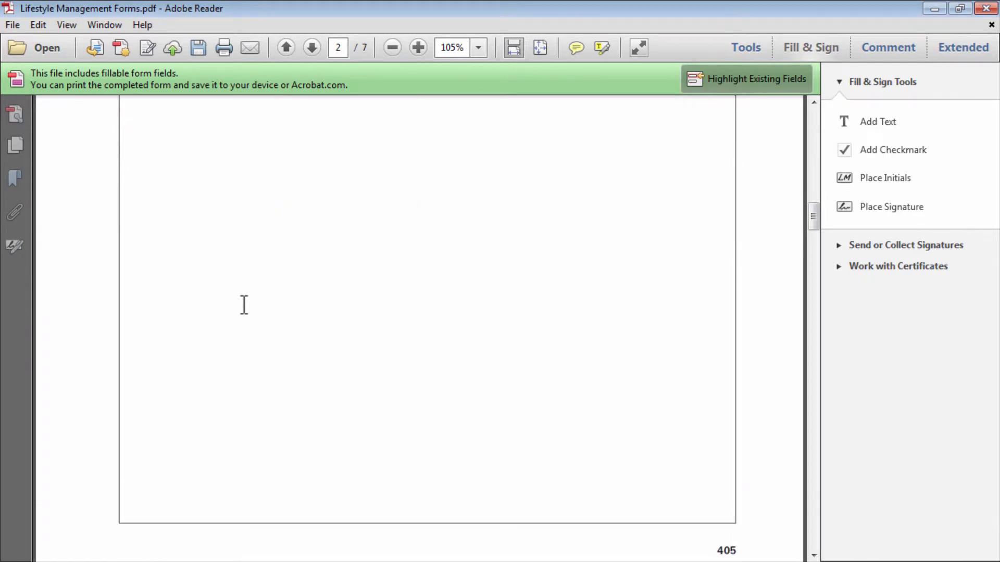
scroll(245, 304, down, 9)
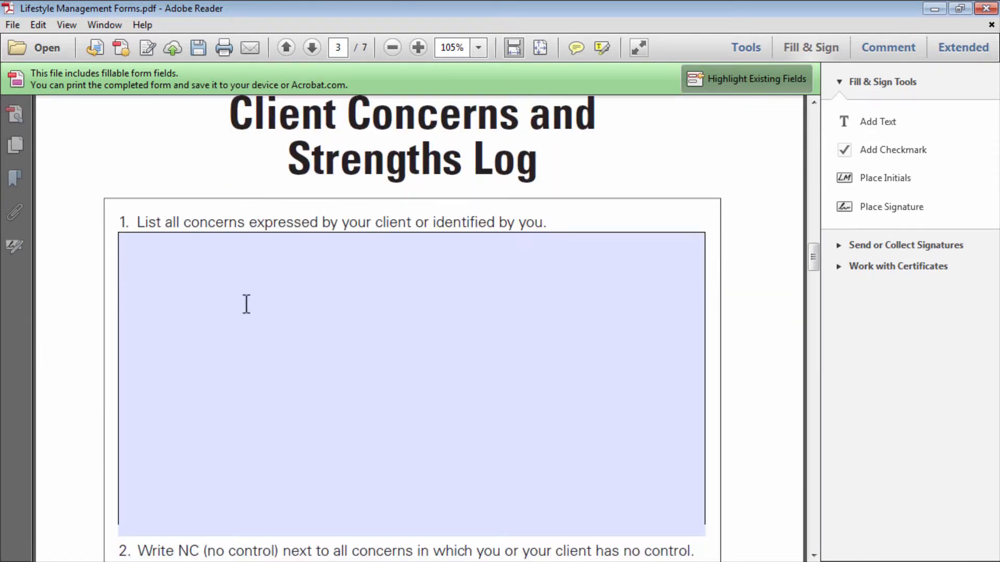
scroll(247, 304, down, 1)
click(148, 184)
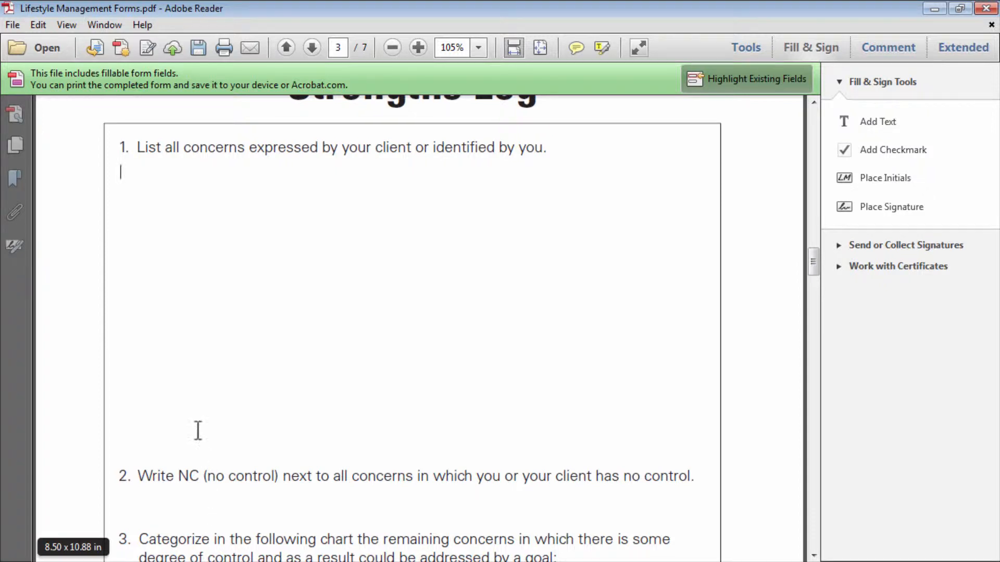
text(NC)
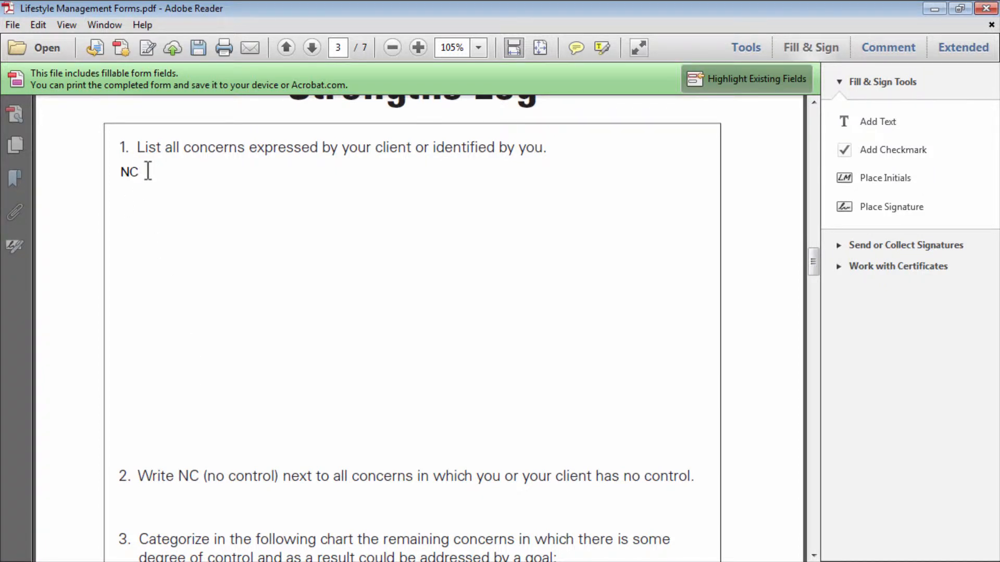
Select the first Nutritional cell of the concerns chart and switch the form field highlighting off and back on
scroll(172, 172, down, 7)
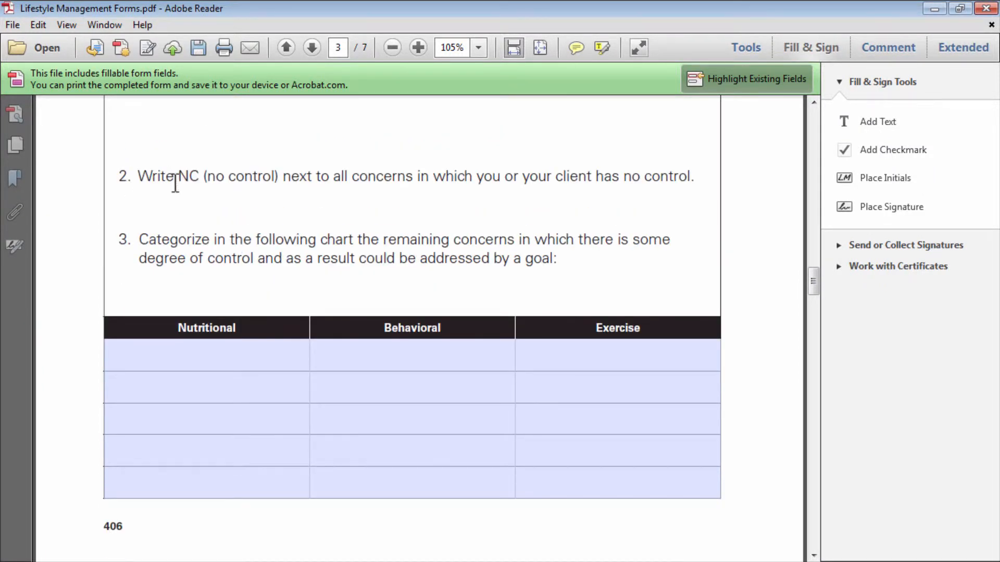
click(292, 354)
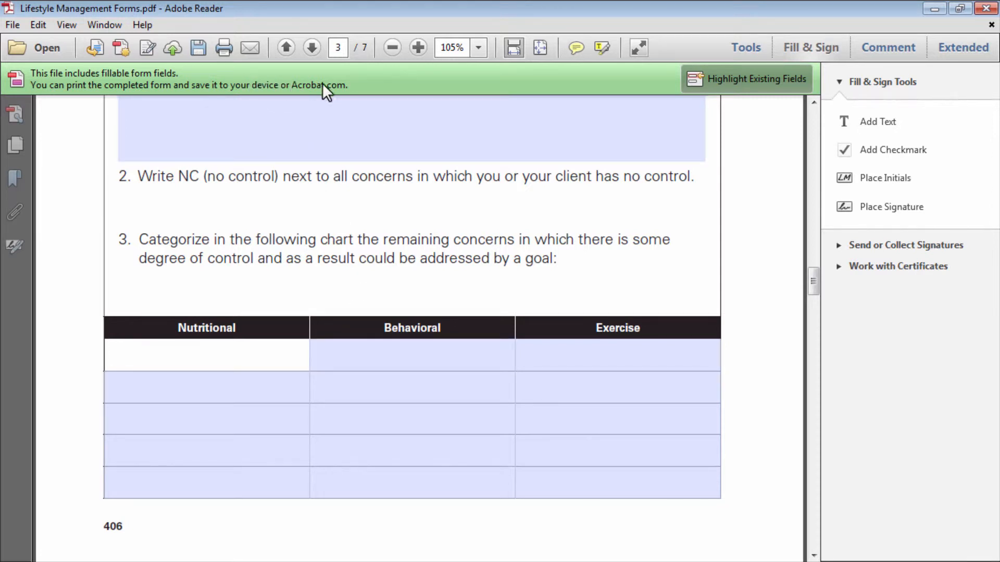
click(773, 82)
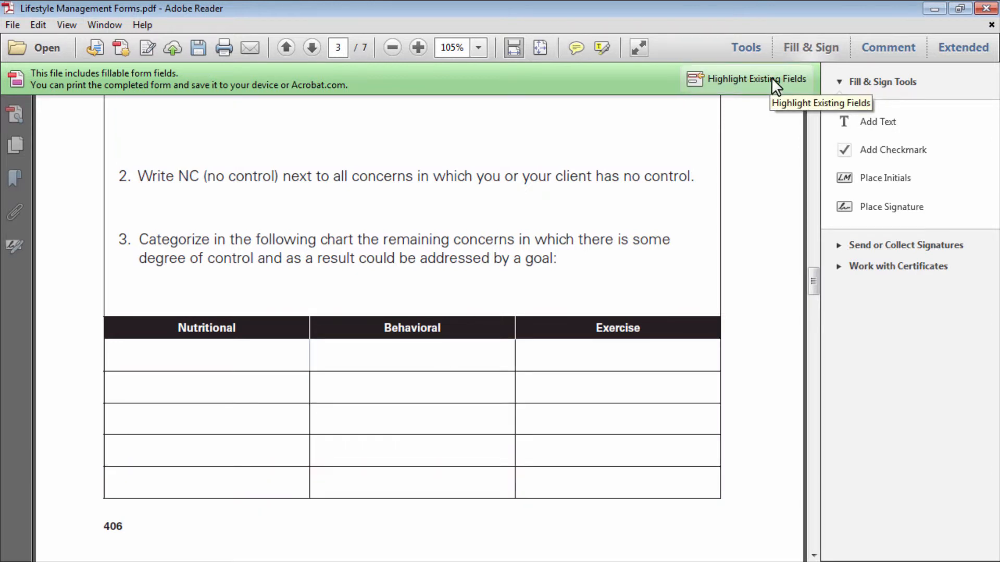
click(772, 78)
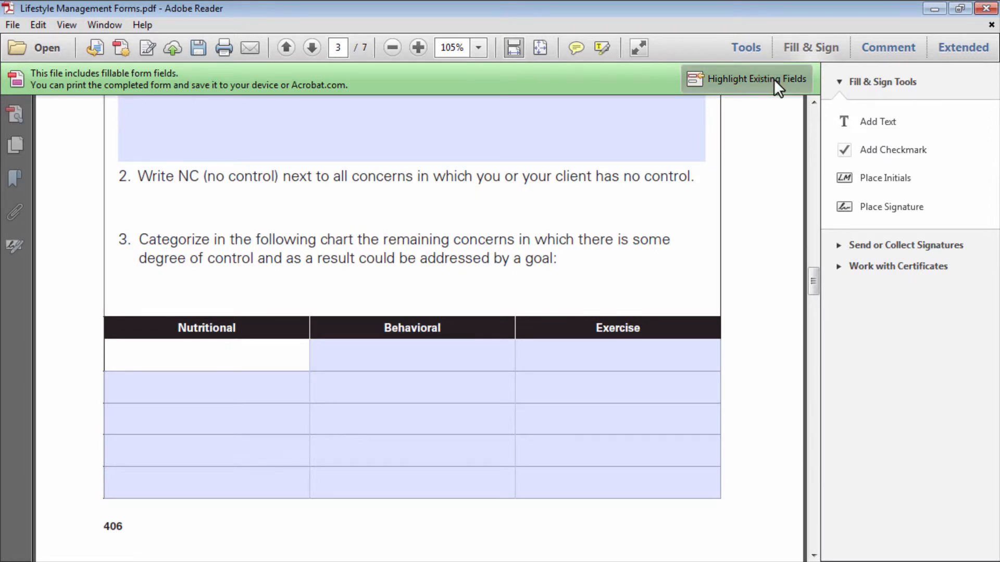
Save the filled-in Lifestyle Management Forms PDF and close Adobe Reader
click(11, 25)
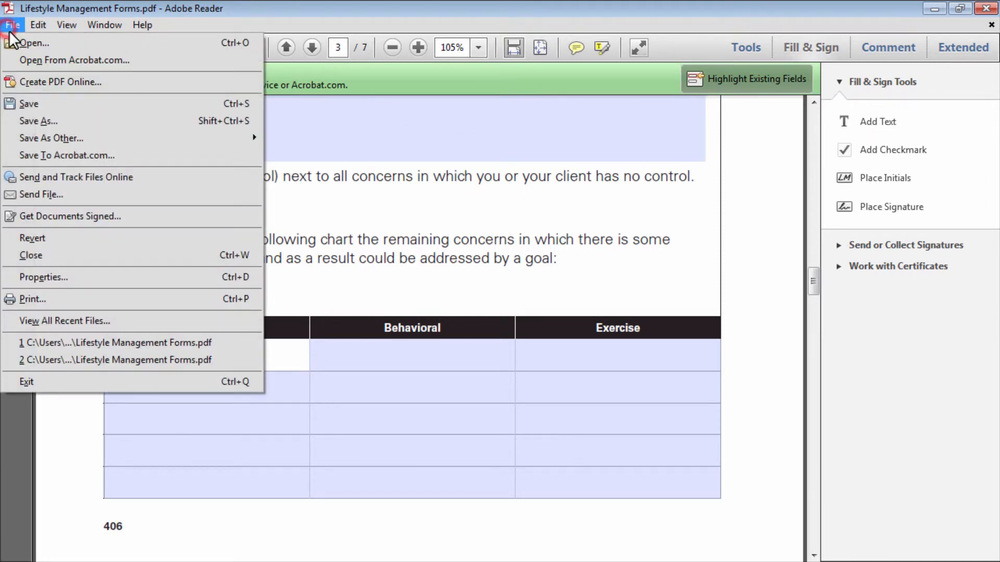
click(37, 103)
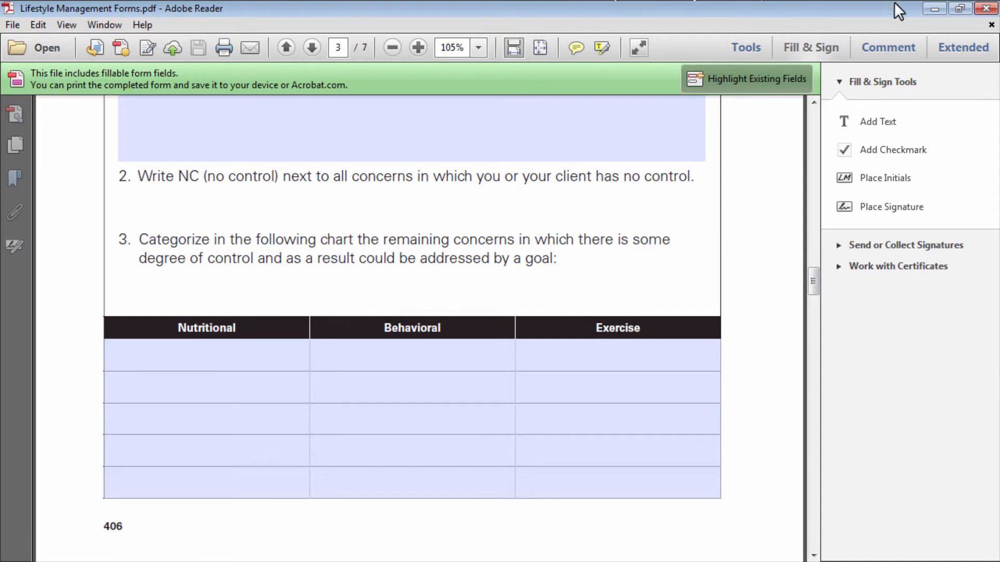
click(985, 9)
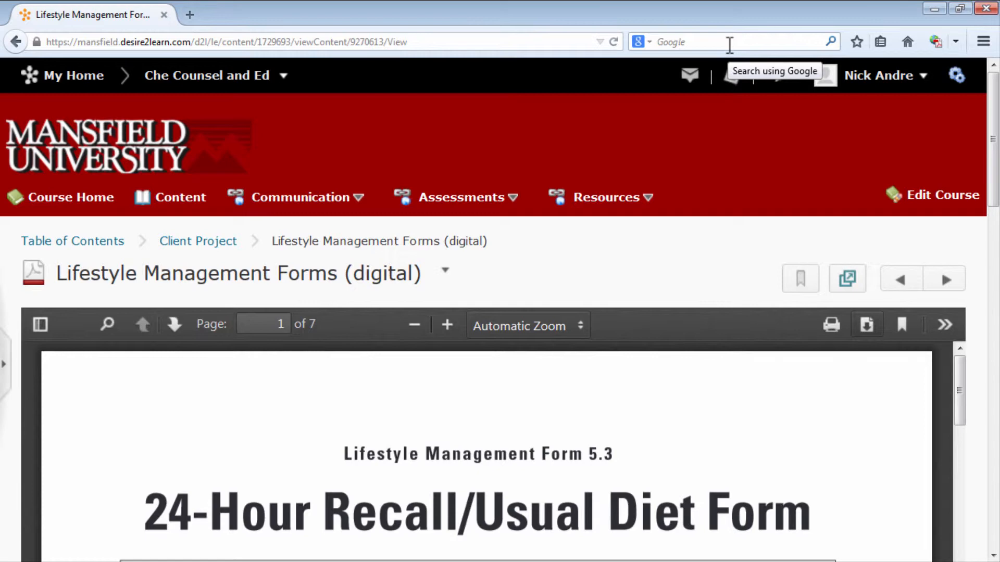
Minimize the browser and reopen Lifestyle Management Forms.pdf from the C ED folder of the Documents library in Windows Explorer
click(934, 10)
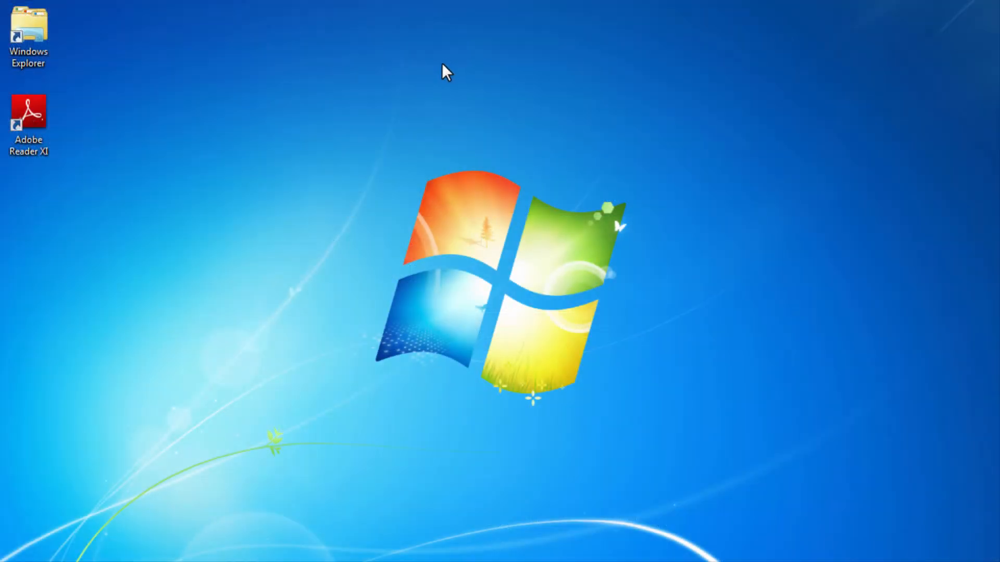
double_click(40, 26)
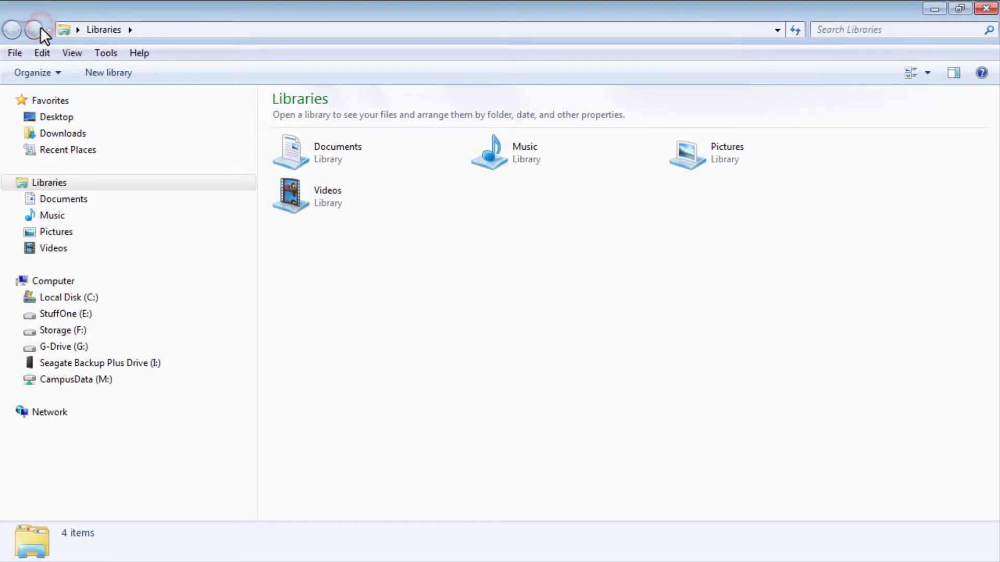
click(79, 203)
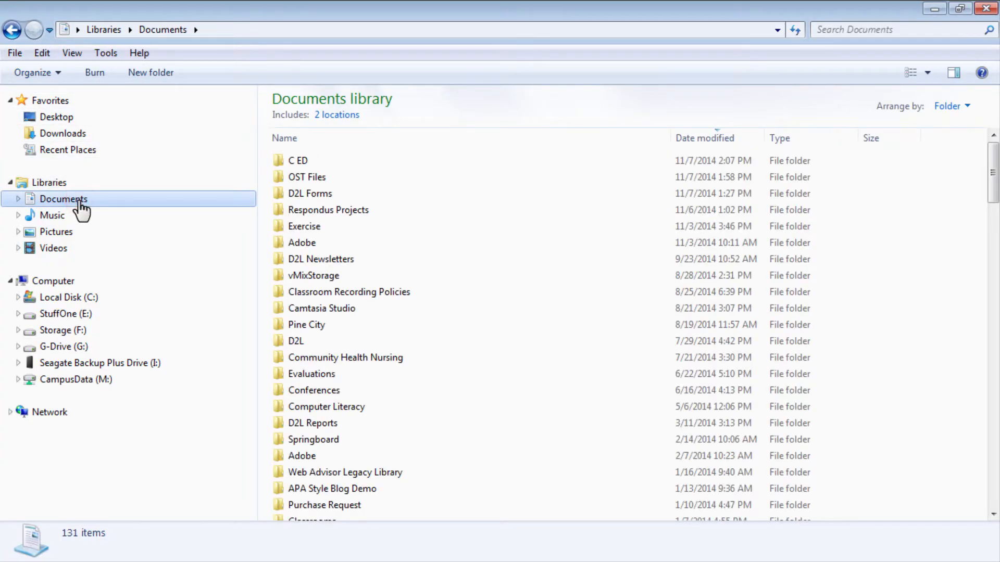
double_click(276, 161)
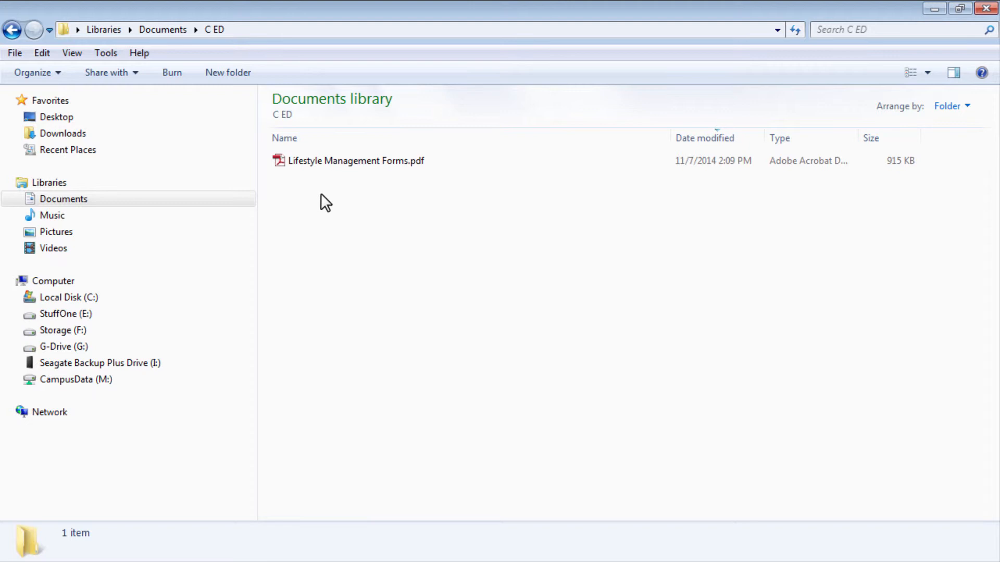
click(315, 162)
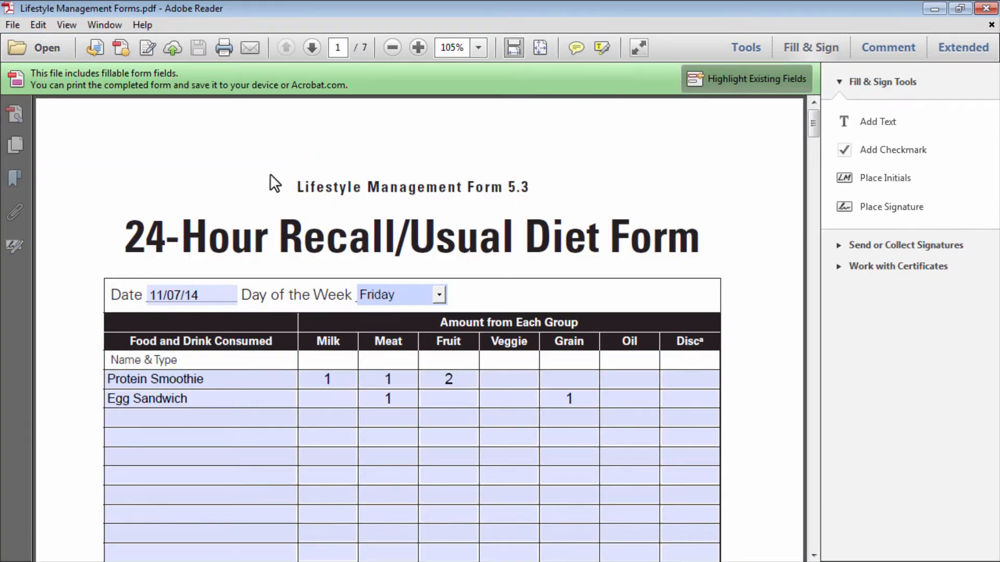
Fill the third food row of the 24-Hour Recall form with Cheese, entering 1 for Milk
scroll(270, 174, down, 1)
click(231, 341)
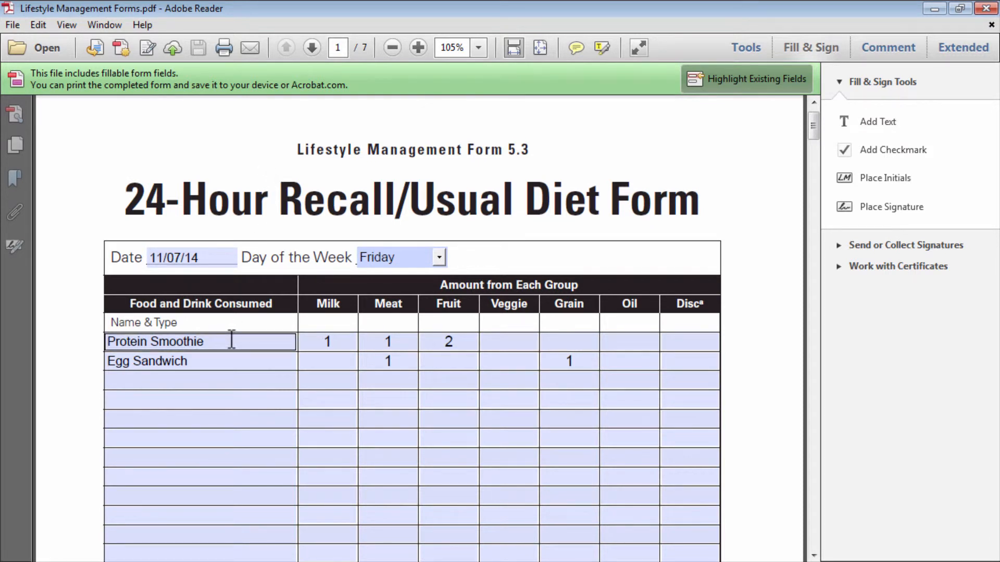
scroll(228, 342, down, 1)
click(228, 342)
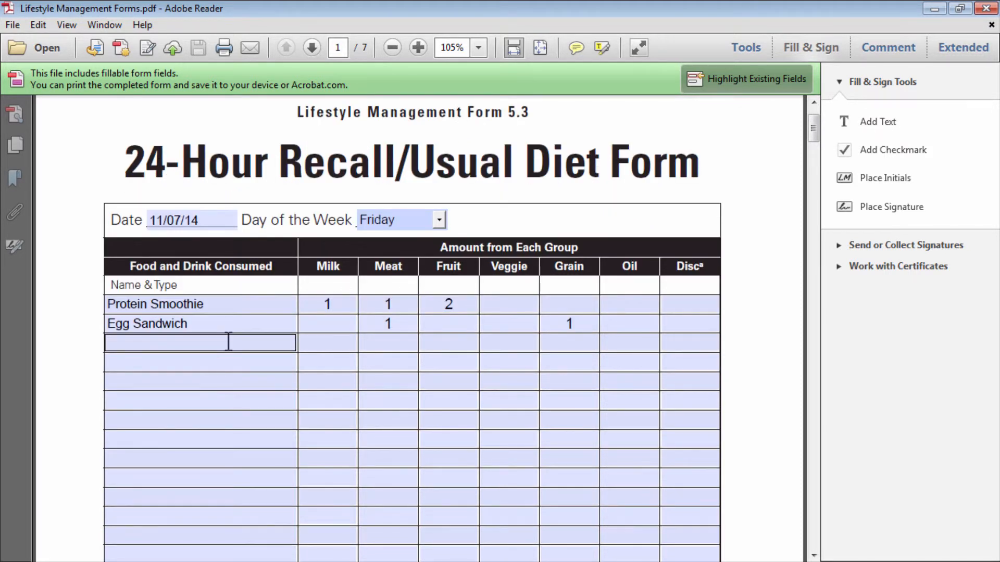
click(228, 342)
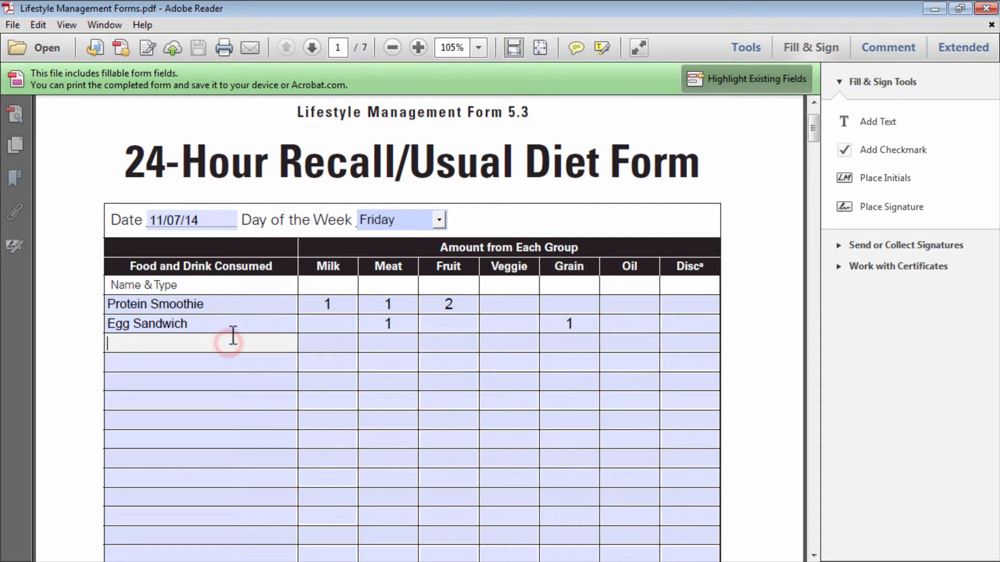
text(Cheese)
click(345, 343)
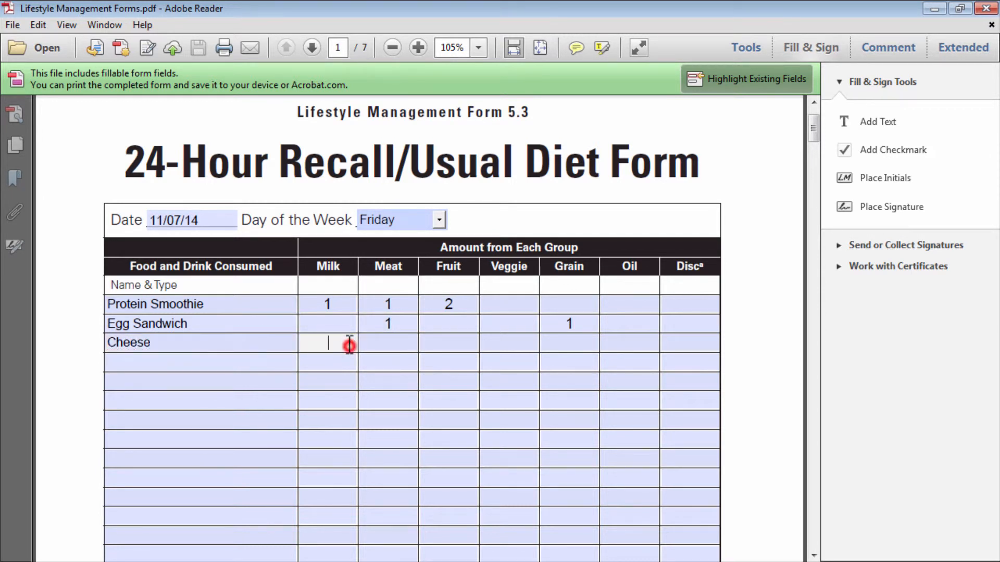
text(1)
scroll(357, 338, down, 2)
scroll(357, 337, down, 5)
click(352, 396)
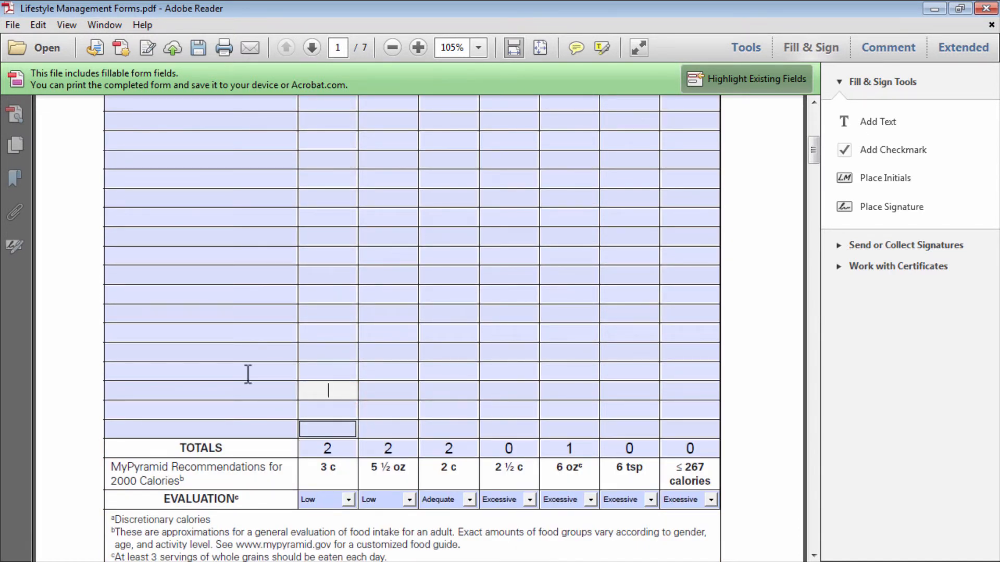
Save the updated form over the existing Lifestyle Management Forms.pdf in the C ED folder, replacing that file
click(13, 25)
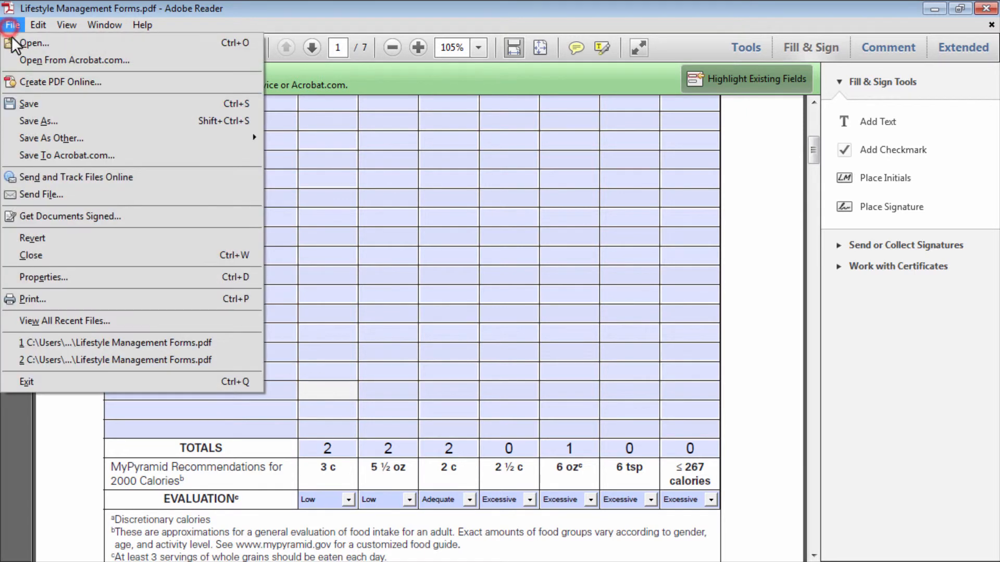
click(30, 106)
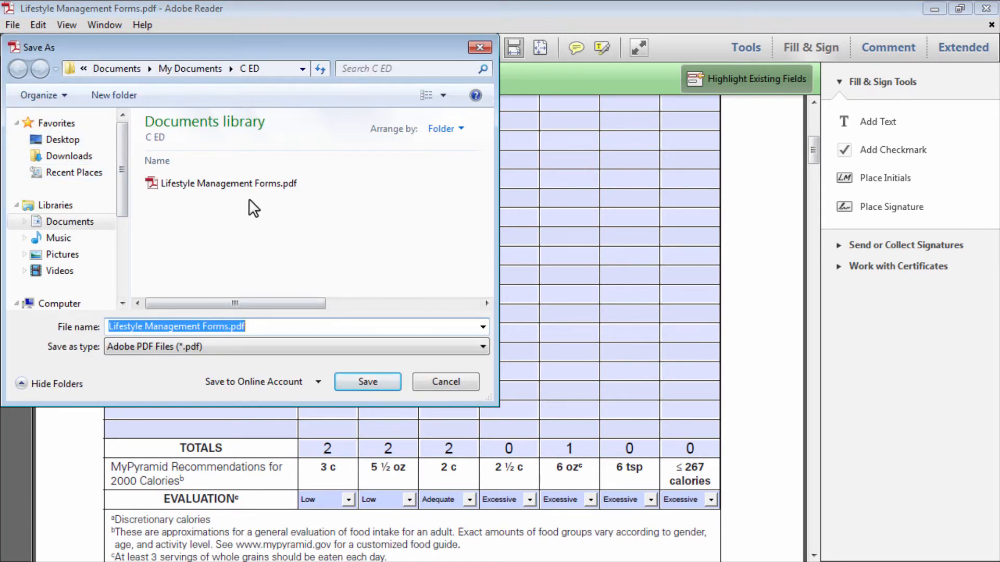
click(240, 182)
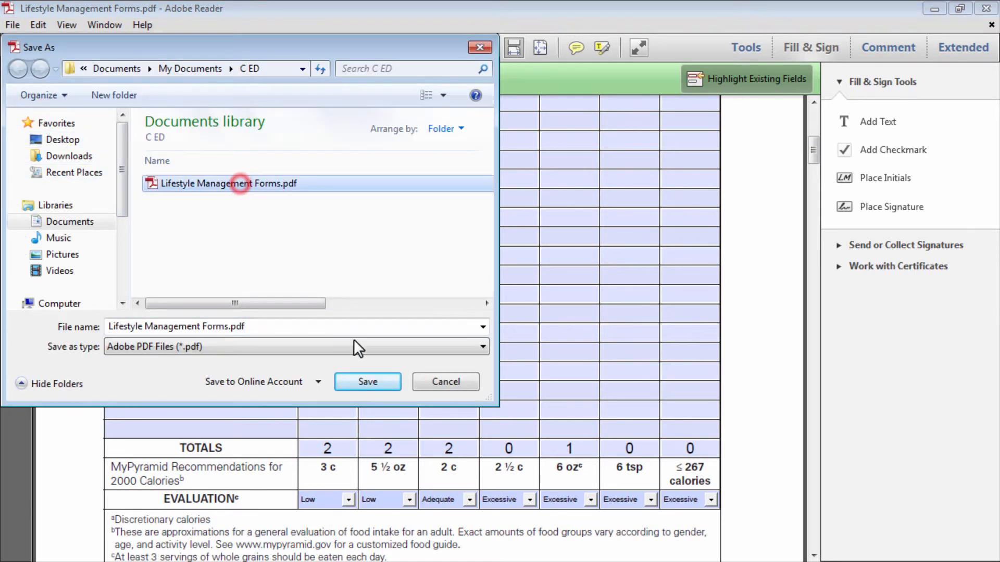
click(379, 383)
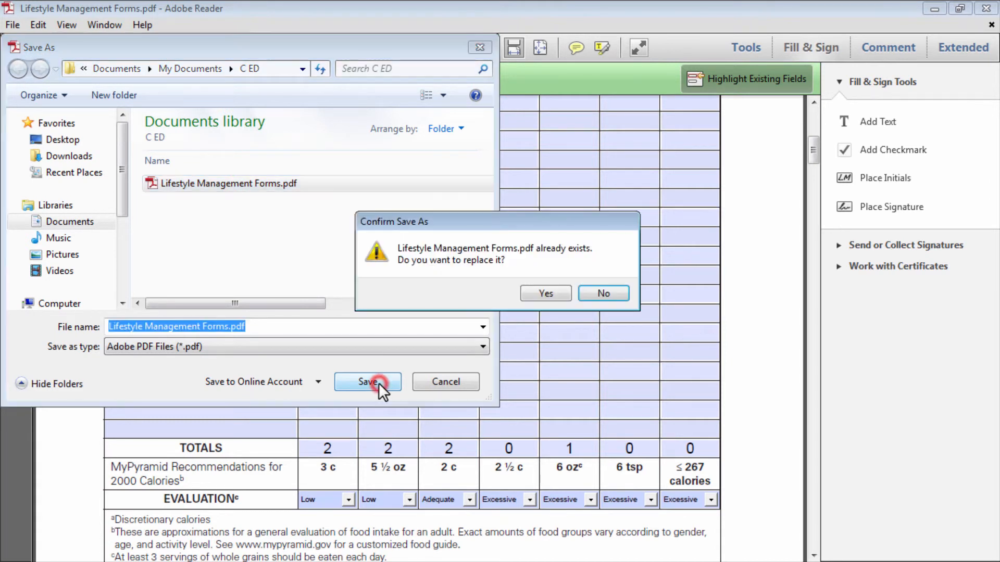
click(547, 293)
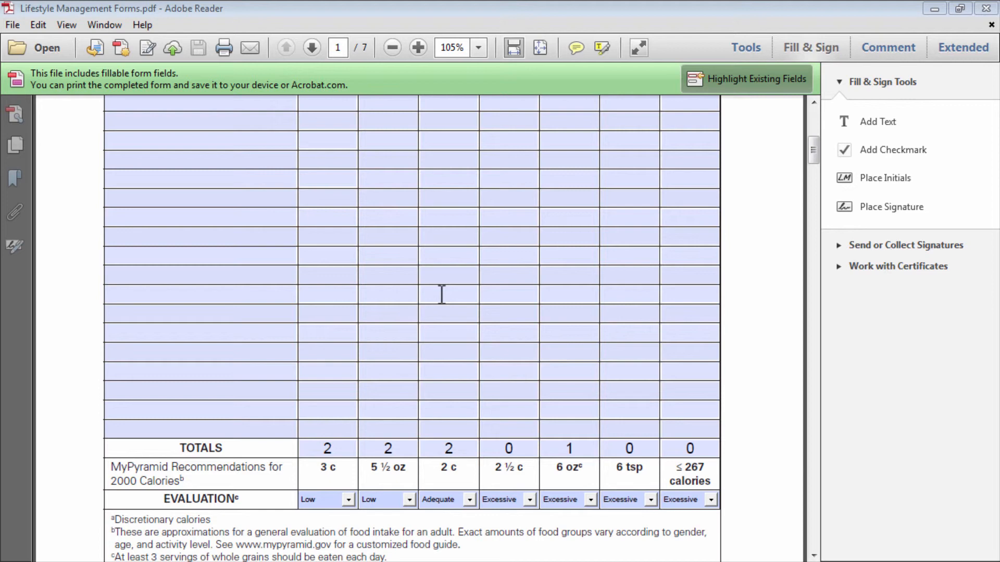
Print the document on the HP LaserJet P1006 with the page sizing set to Fit
click(11, 25)
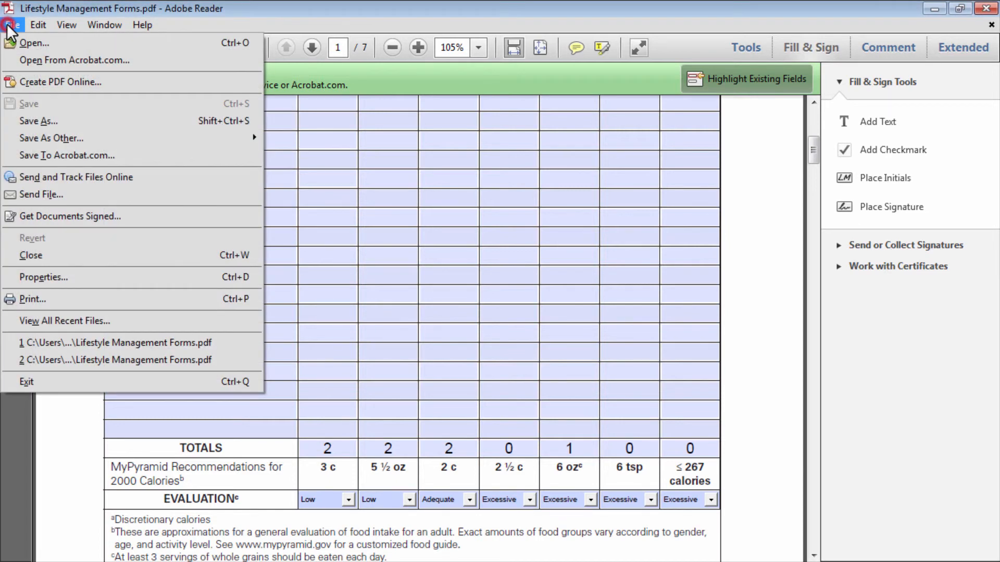
click(54, 294)
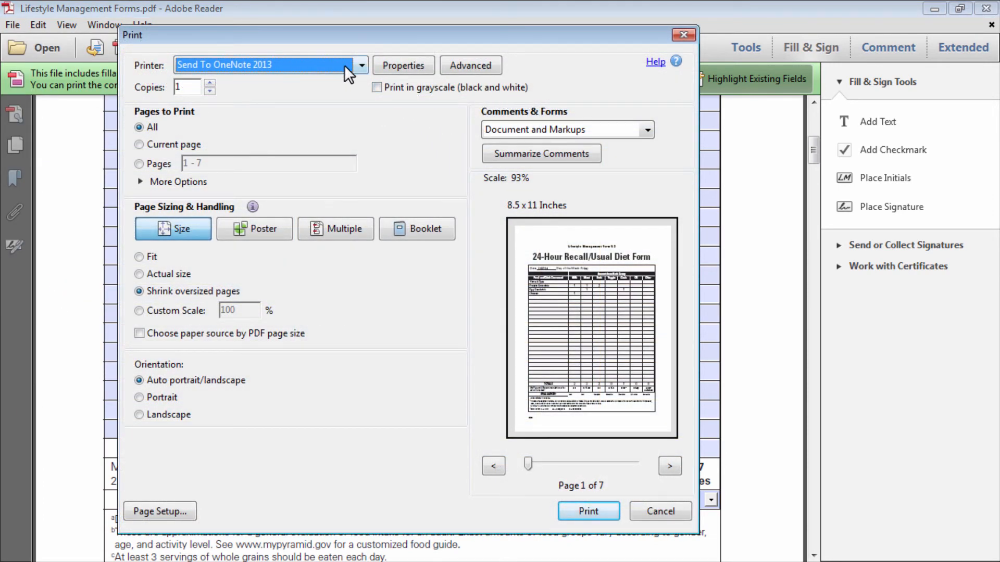
click(357, 62)
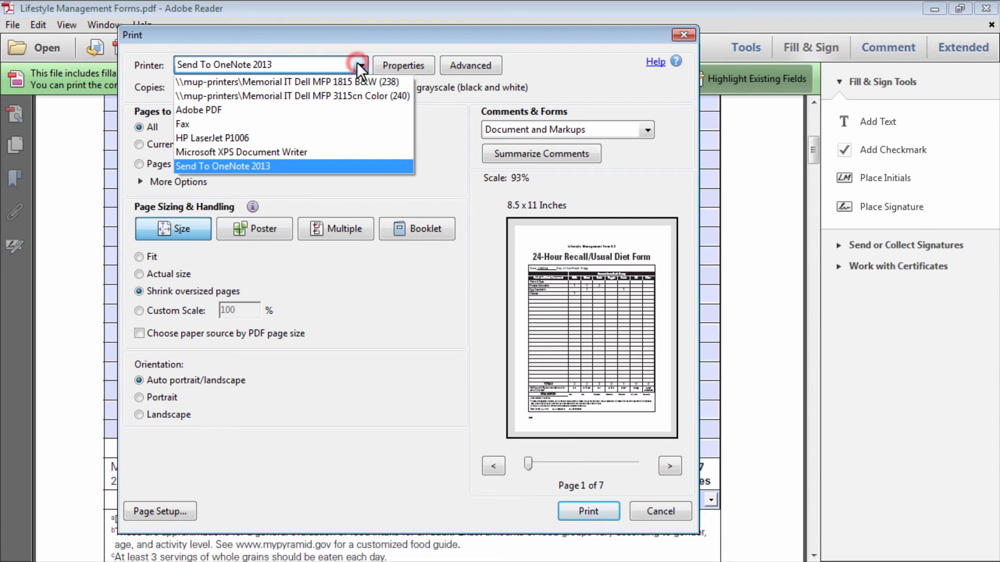
click(265, 133)
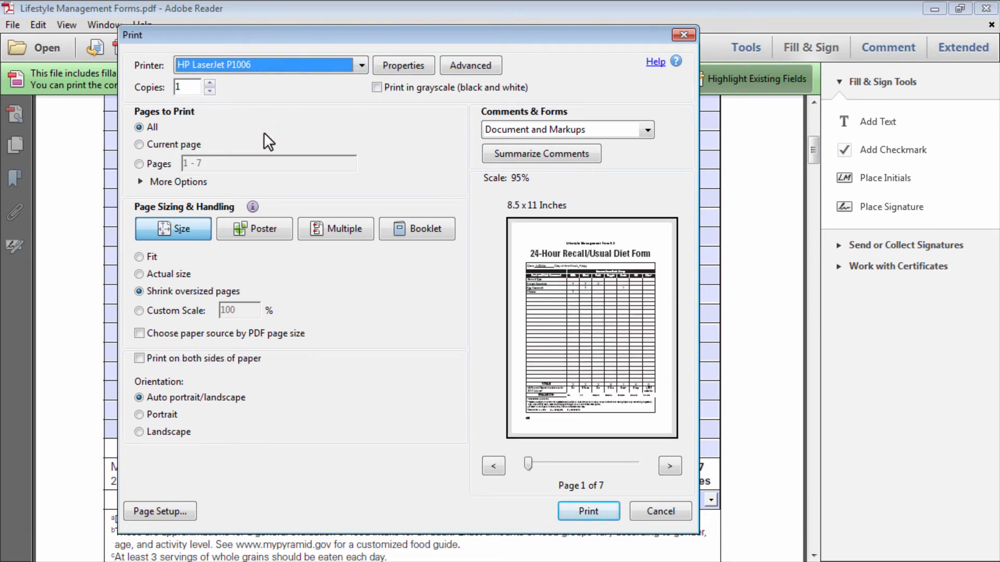
click(140, 257)
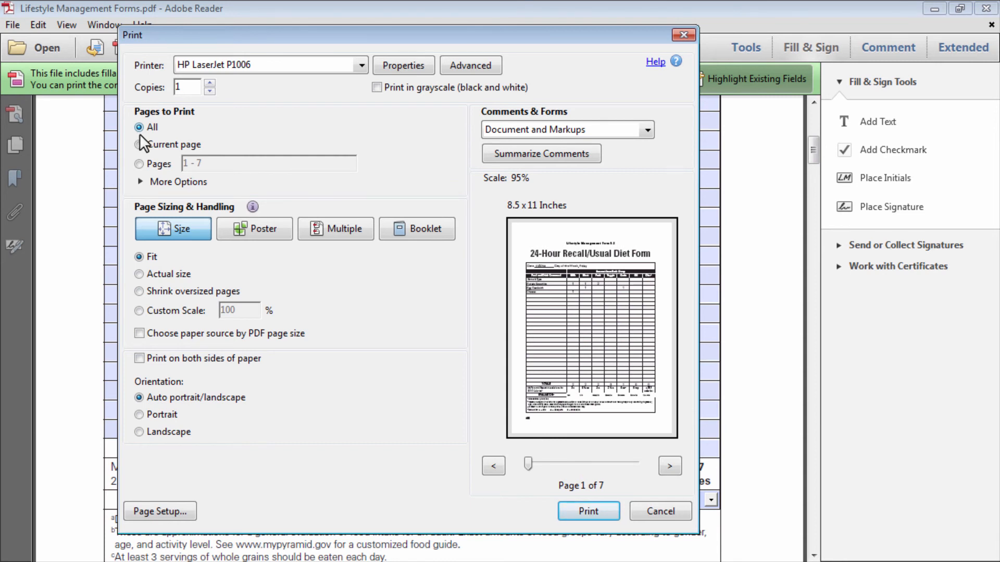
click(605, 514)
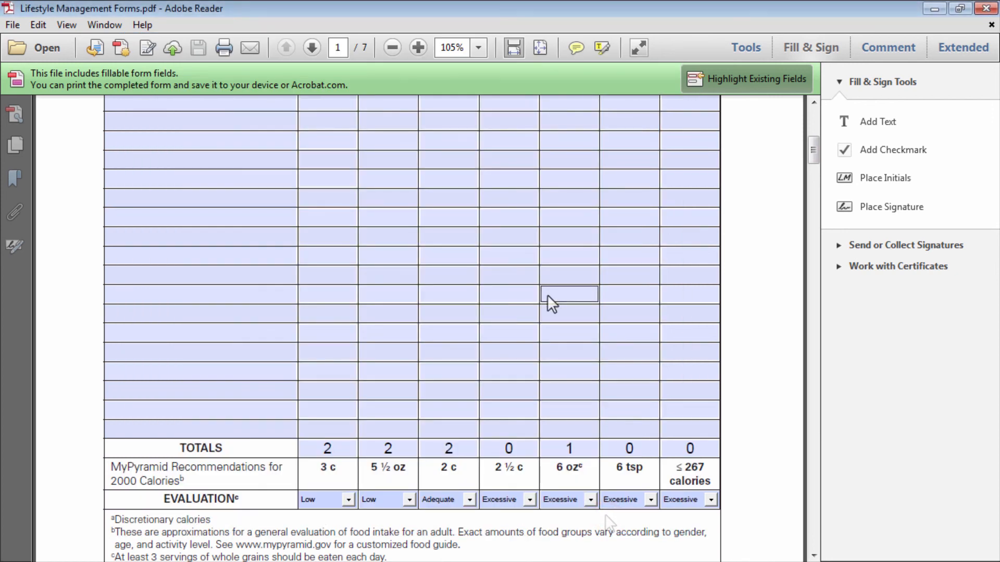